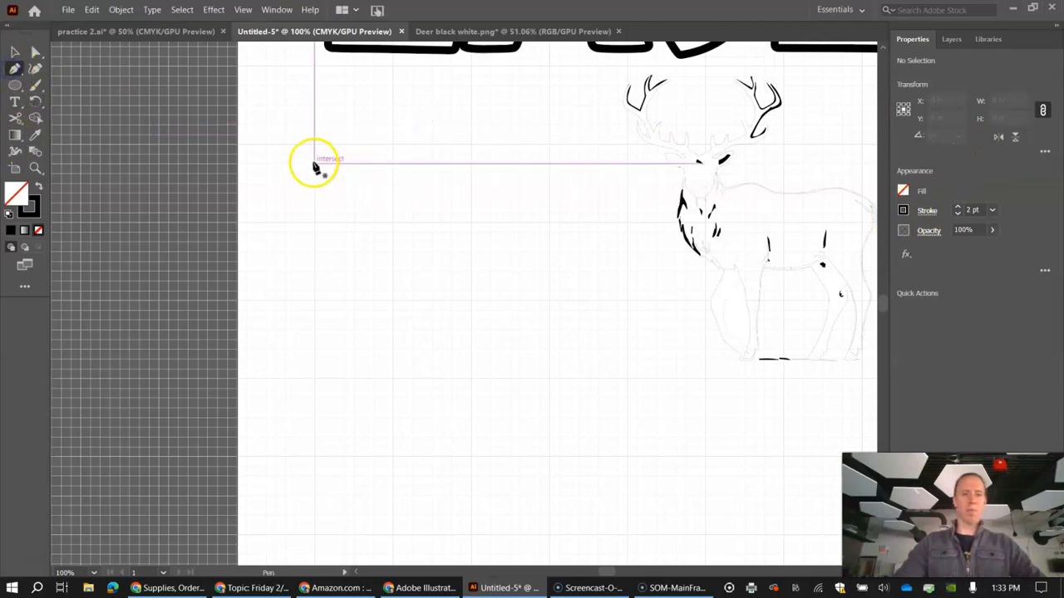
Step: Draw a closed, straight-sided letter T outline with the Pen tool in the empty area beside the deer
{"action": "left_click_drag", "start_coordinate": [381, 197], "coordinate": [323, 196]}
{"action": "left_click", "coordinate": [278, 193]}
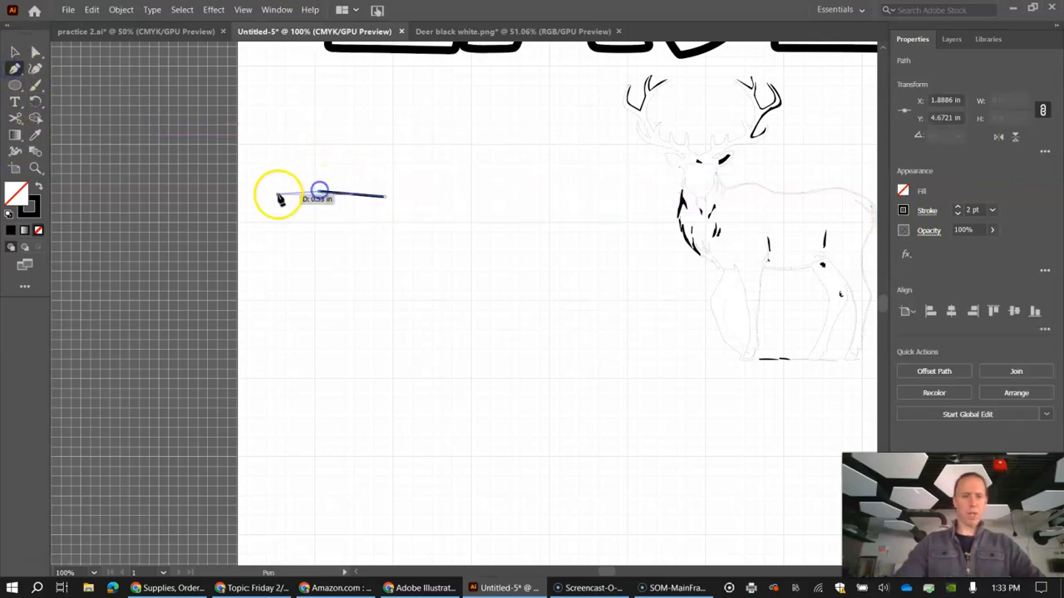
{"action": "left_click", "coordinate": [270, 226]}
{"action": "left_click", "coordinate": [320, 224]}
{"action": "left_click", "coordinate": [346, 230]}
{"action": "left_click", "coordinate": [336, 315]}
{"action": "left_click", "coordinate": [392, 326]}
{"action": "left_click", "coordinate": [385, 235]}
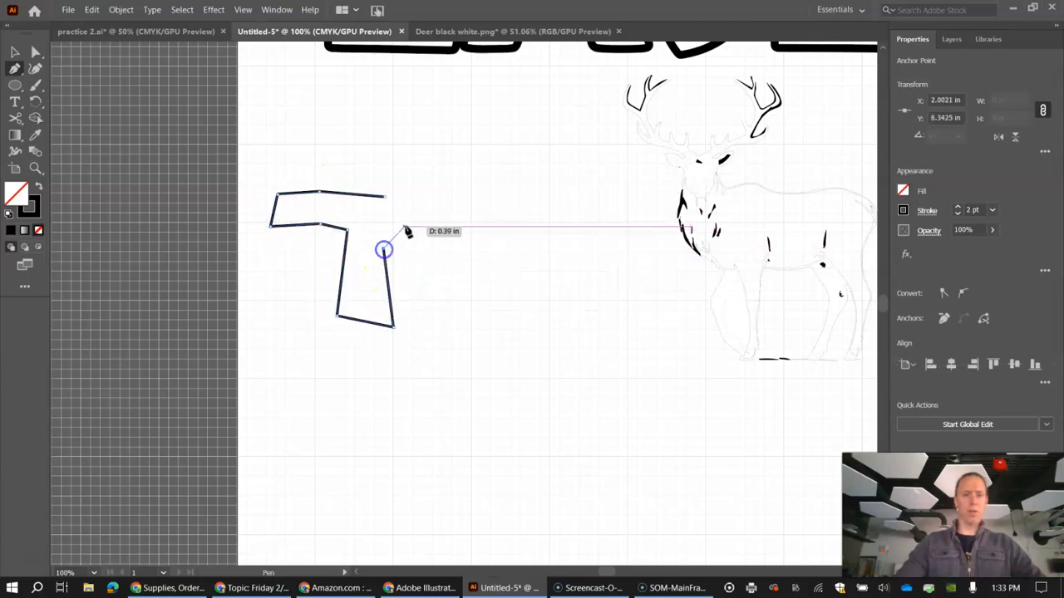
{"action": "left_click", "coordinate": [443, 237]}
{"action": "left_click", "coordinate": [485, 235]}
{"action": "left_click", "coordinate": [485, 208]}
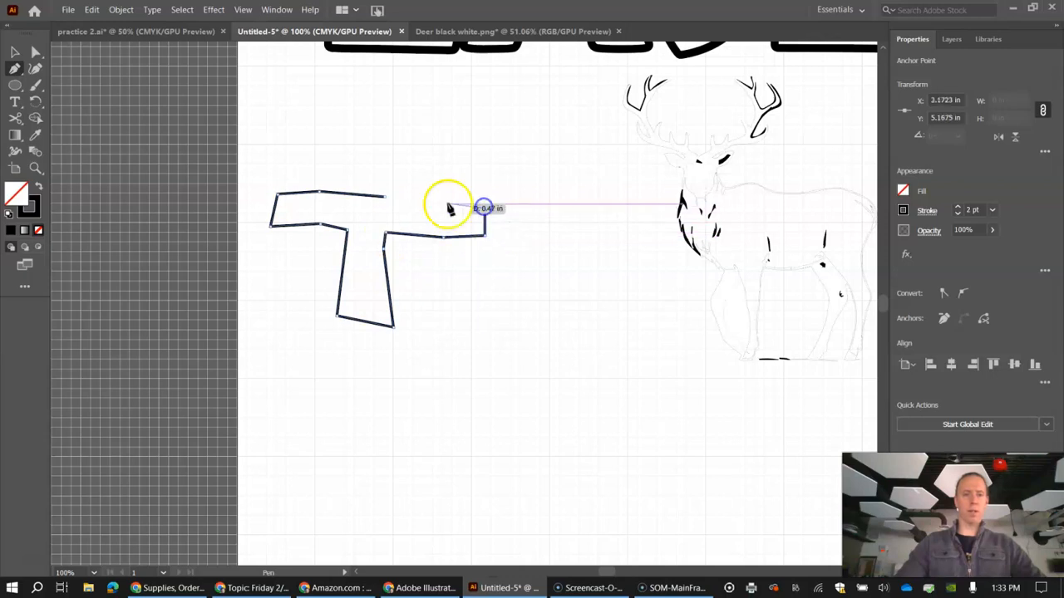
{"action": "left_click", "coordinate": [384, 201]}
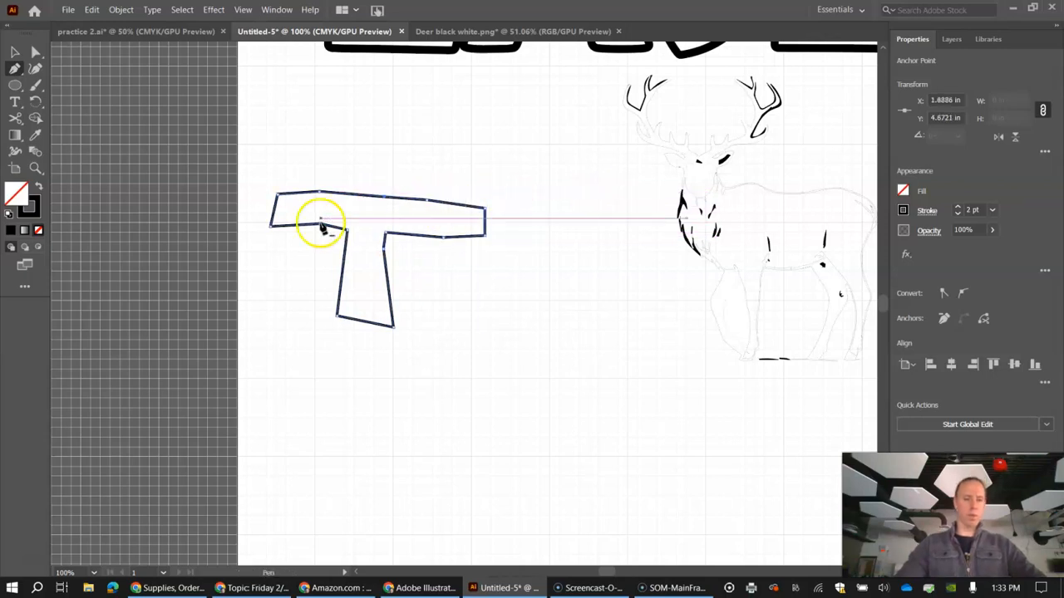
Step: Fill the T with CMYK Yellow and set its stroke weight to 7 pt
{"action": "left_click", "coordinate": [907, 192]}
{"action": "left_click", "coordinate": [806, 241]}
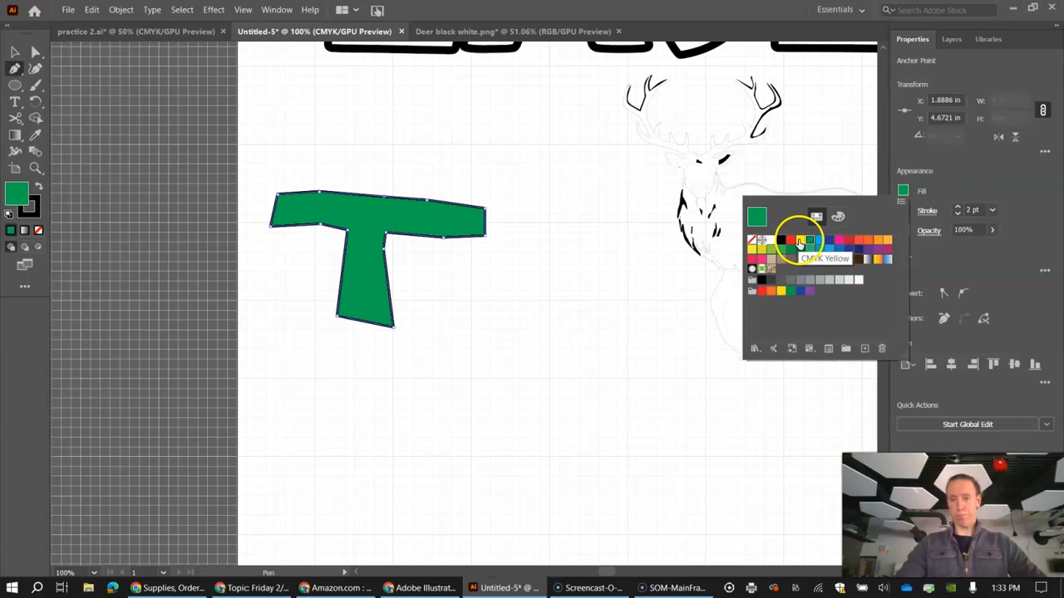
{"action": "left_click", "coordinate": [800, 241]}
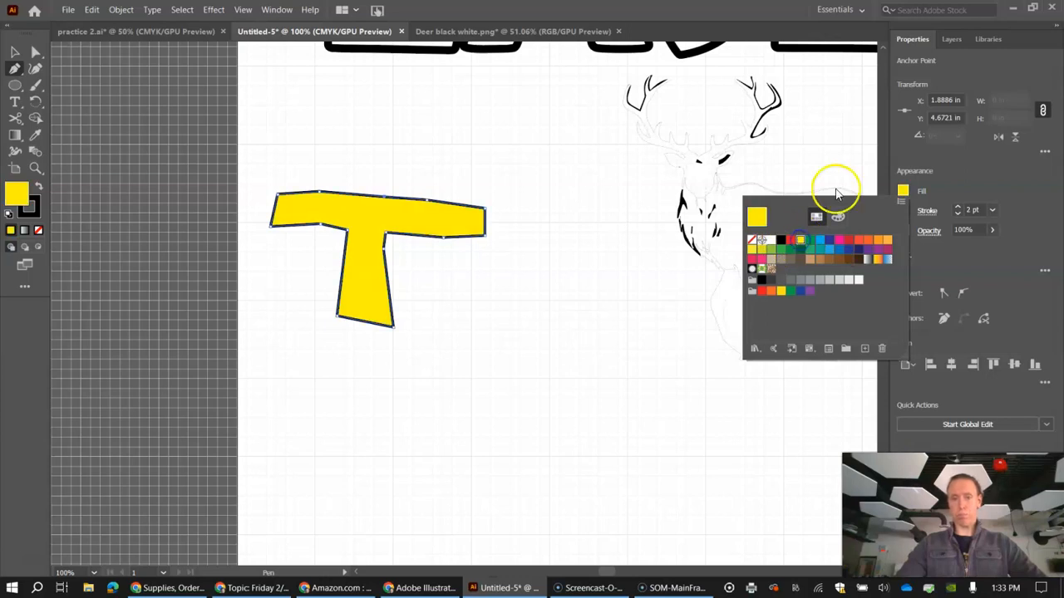
{"action": "left_click", "coordinate": [960, 211]}
{"action": "left_click", "coordinate": [958, 209]}
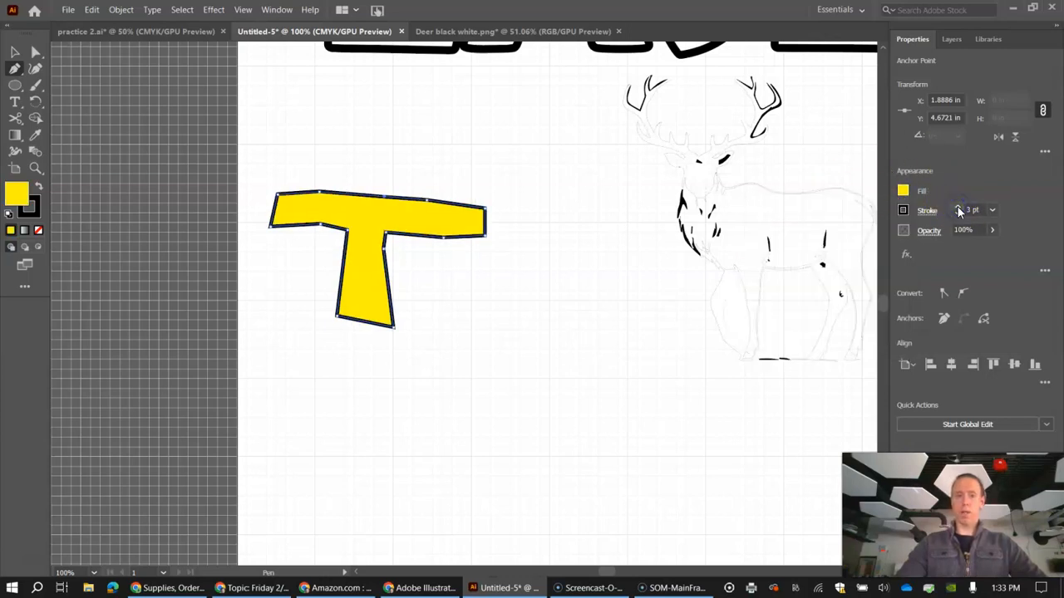
{"action": "left_click", "coordinate": [958, 210]}
{"action": "left_click", "coordinate": [958, 209]}
{"action": "left_click", "coordinate": [958, 209]}
{"action": "left_click", "coordinate": [958, 209]}
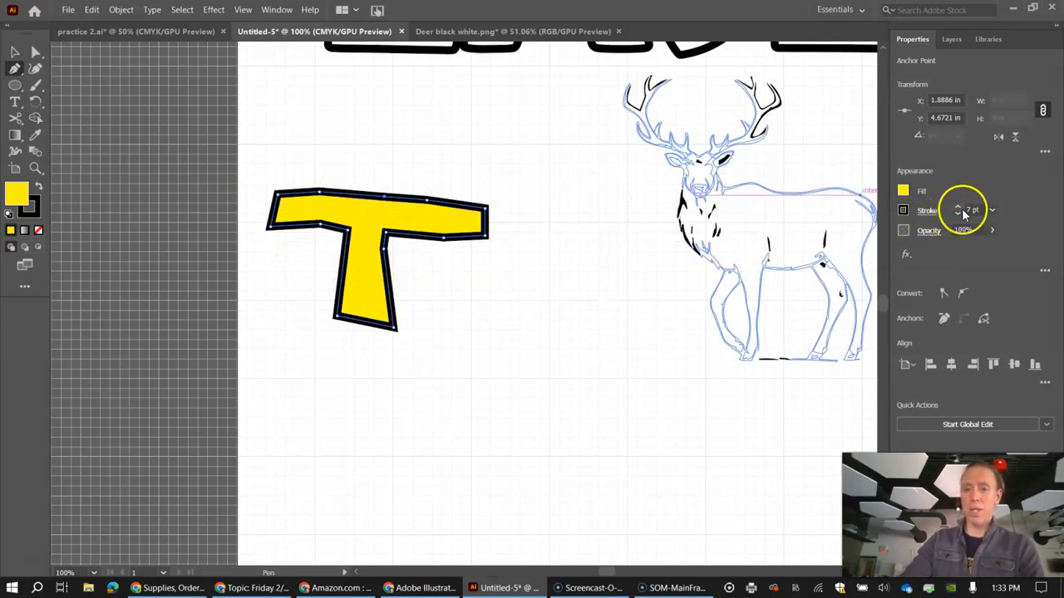
Step: Move the T slightly up on the artboard, then deselect it
{"action": "left_click", "coordinate": [14, 52]}
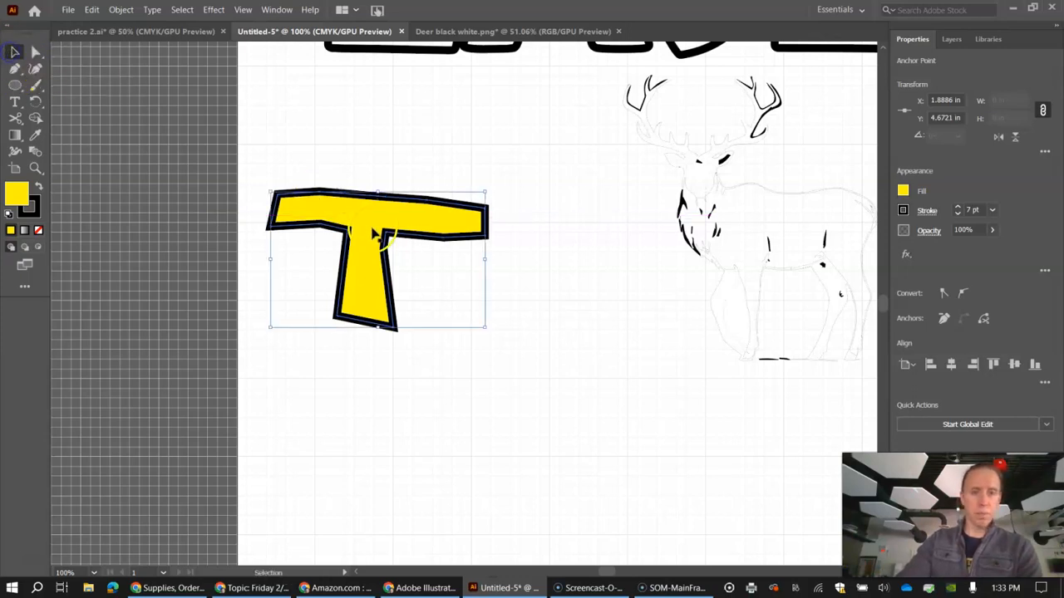
{"action": "left_click", "coordinate": [380, 191]}
{"action": "left_click_drag", "start_coordinate": [408, 232], "coordinate": [399, 177]}
{"action": "left_click", "coordinate": [85, 133]}
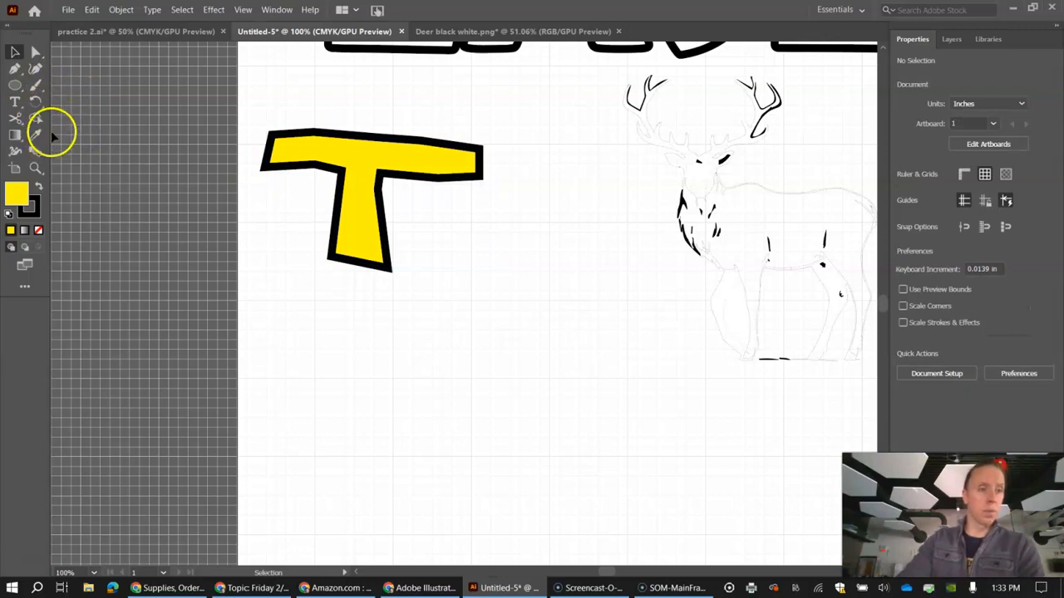
Step: Draw a closed, unfilled apple outline about 3.43 by 3.45 in with the Curvature tool below the T
{"action": "left_click", "coordinate": [36, 71]}
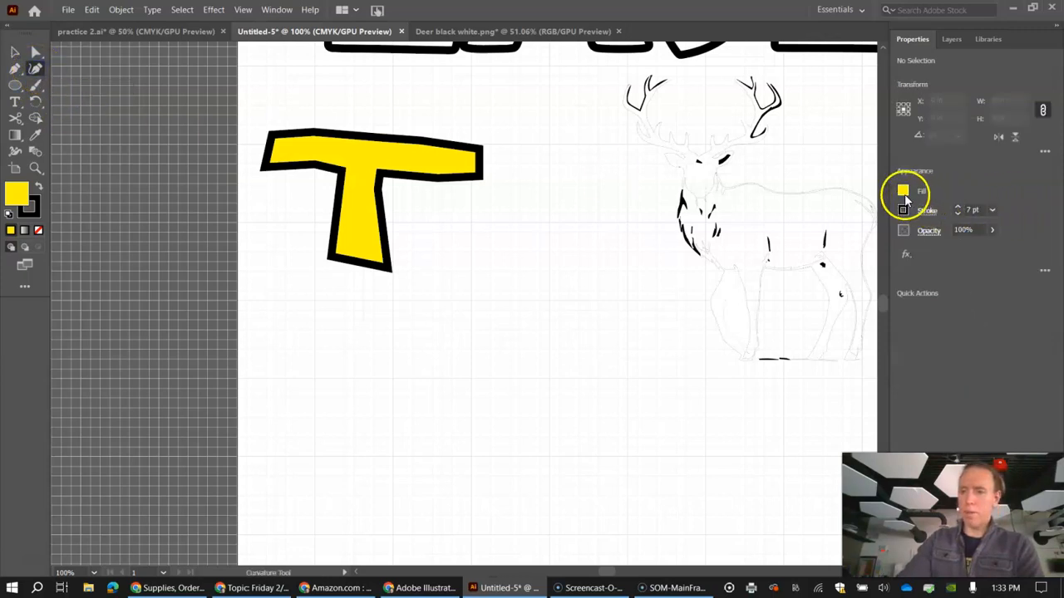
{"action": "left_click", "coordinate": [903, 193]}
{"action": "left_click", "coordinate": [752, 241]}
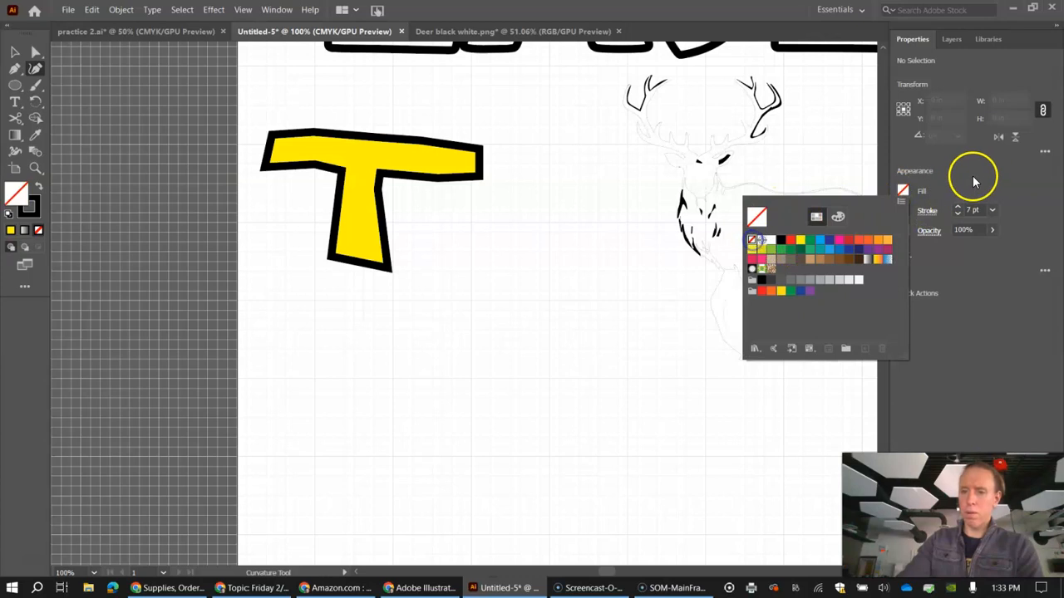
{"action": "scroll", "coordinate": [507, 340], "scroll_direction": "down", "scroll_amount": 2}
{"action": "scroll", "coordinate": [508, 337], "scroll_direction": "down", "scroll_amount": 3}
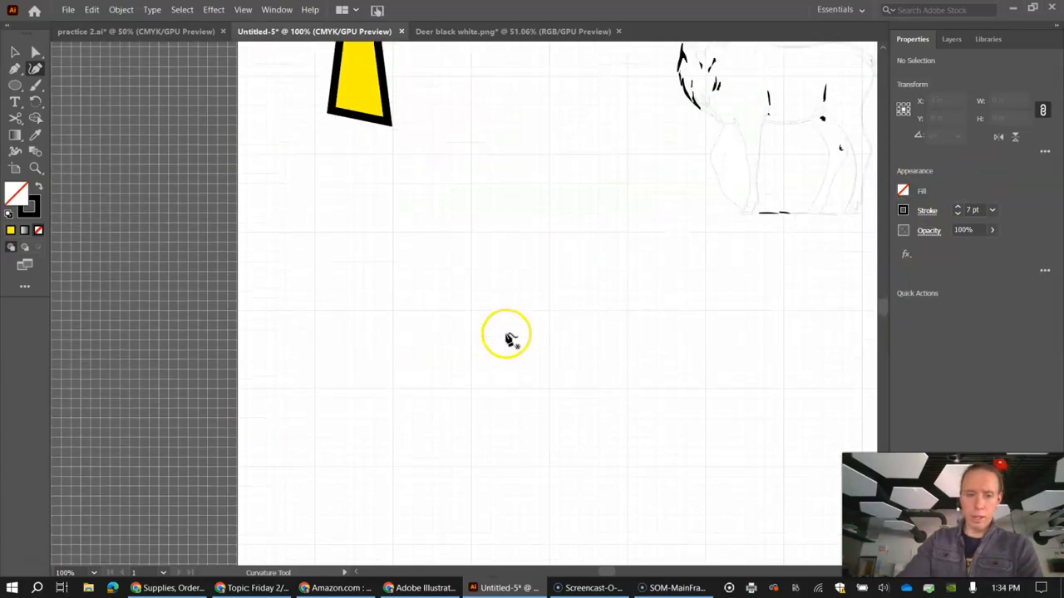
{"action": "scroll", "coordinate": [508, 337], "scroll_direction": "up", "scroll_amount": 2}
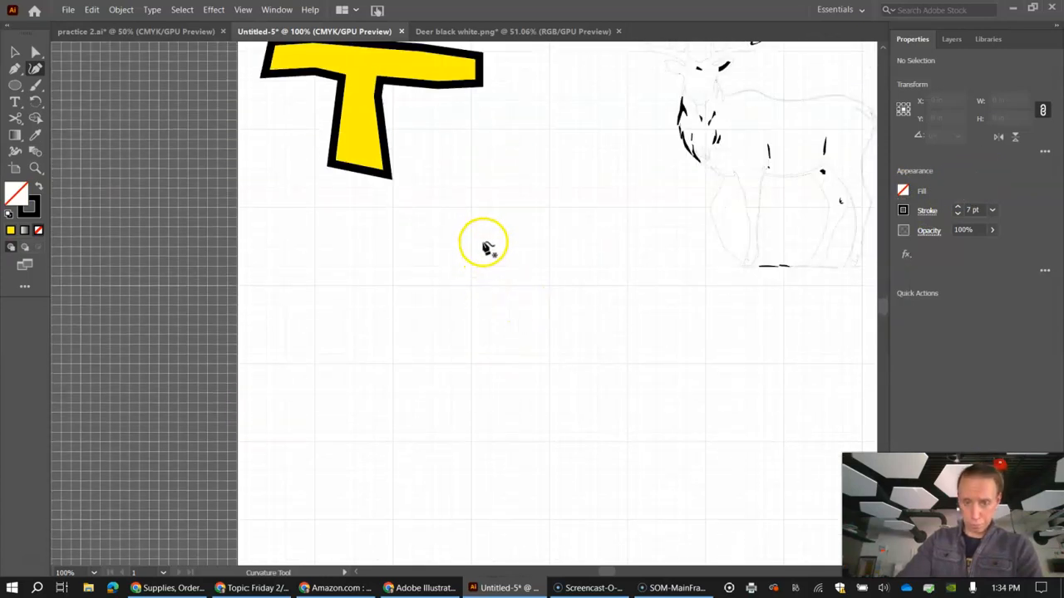
{"action": "left_click", "coordinate": [536, 250]}
{"action": "left_click", "coordinate": [509, 221]}
{"action": "left_click", "coordinate": [472, 216]}
{"action": "left_click", "coordinate": [390, 237]}
{"action": "left_click", "coordinate": [385, 272]}
{"action": "left_click", "coordinate": [400, 339]}
{"action": "left_click", "coordinate": [407, 385]}
{"action": "left_click", "coordinate": [419, 438]}
{"action": "left_click", "coordinate": [447, 453]}
{"action": "left_click", "coordinate": [483, 448]}
{"action": "left_click", "coordinate": [510, 436]}
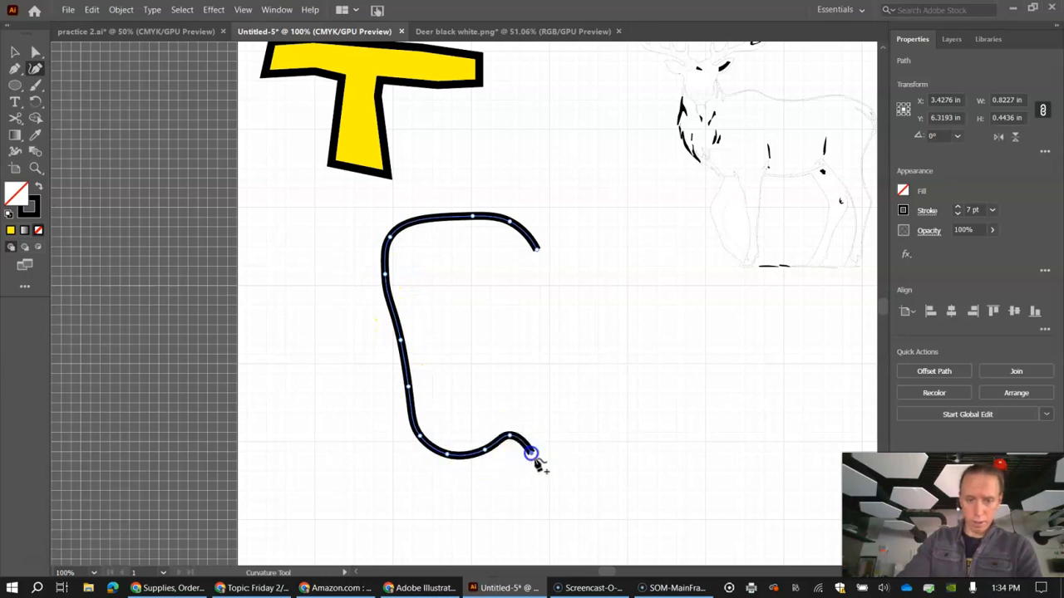
{"action": "left_click", "coordinate": [593, 450]}
{"action": "left_click", "coordinate": [630, 434]}
{"action": "left_click", "coordinate": [649, 334]}
{"action": "left_click", "coordinate": [652, 267]}
{"action": "left_click", "coordinate": [625, 210]}
{"action": "left_click", "coordinate": [581, 200]}
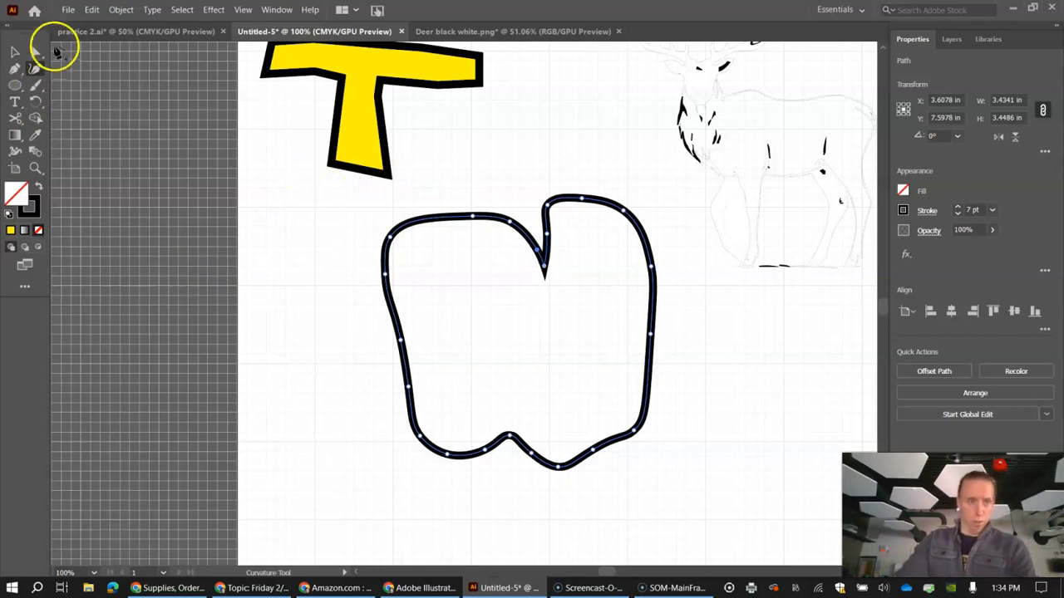
Step: Fill the apple shape with green and set its stroke weight to 9 pt
{"action": "left_click", "coordinate": [904, 191]}
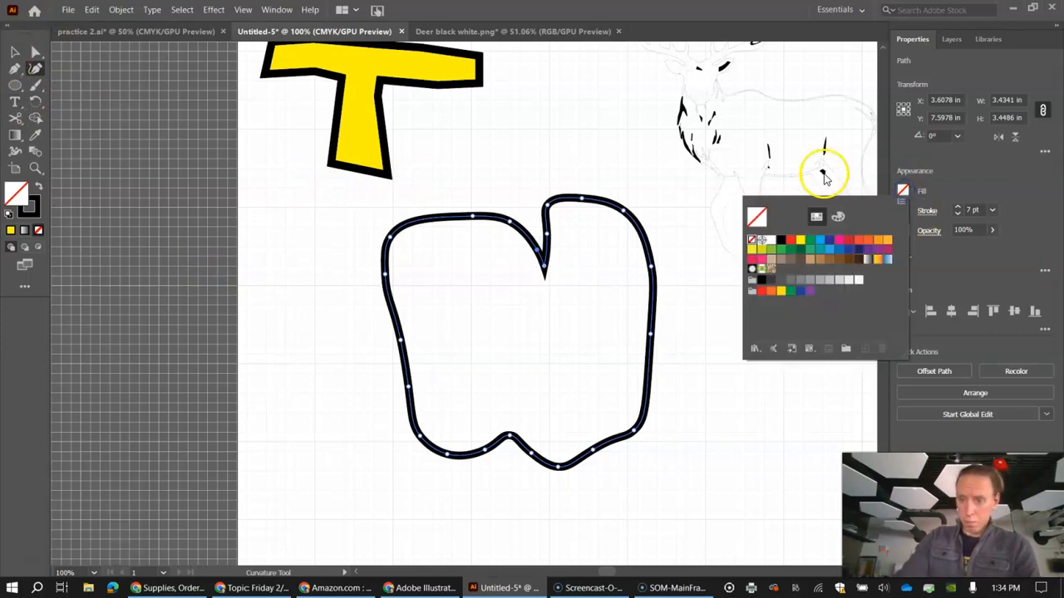
{"action": "left_click", "coordinate": [810, 239]}
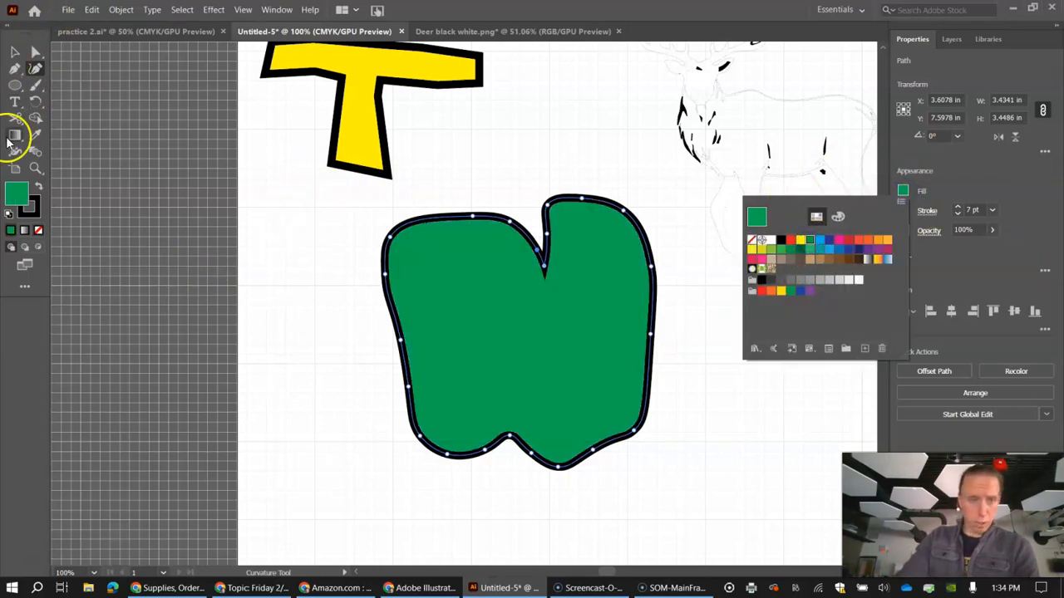
{"action": "left_click", "coordinate": [957, 206]}
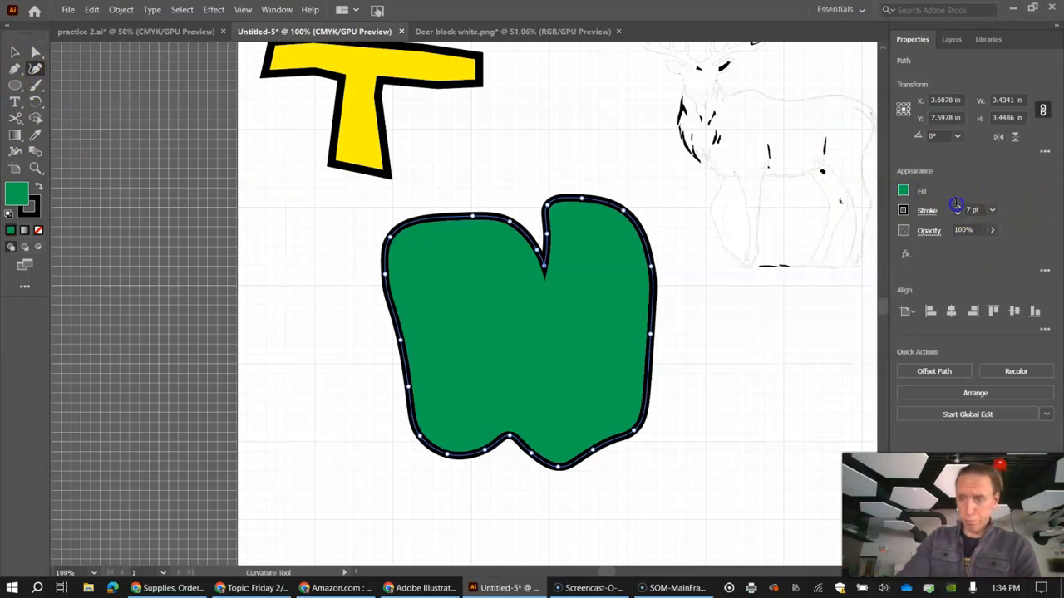
{"action": "left_click", "coordinate": [957, 207]}
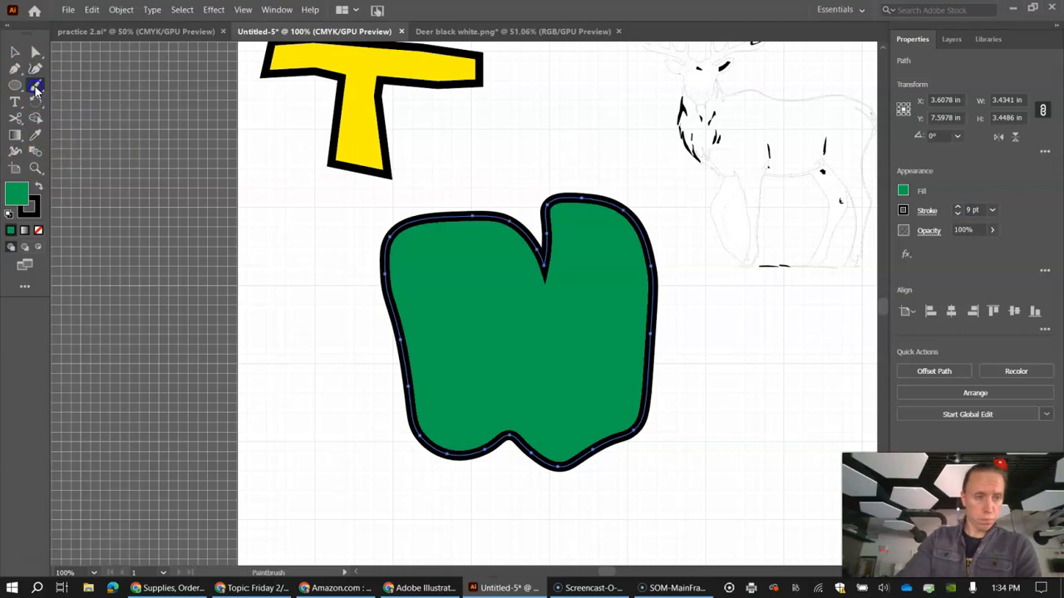
Step: Paint two wavy vertical lines inside the apple and a curved stem above its notch with the Paintbrush
{"action": "scroll", "coordinate": [335, 268], "scroll_direction": "down", "scroll_amount": 3}
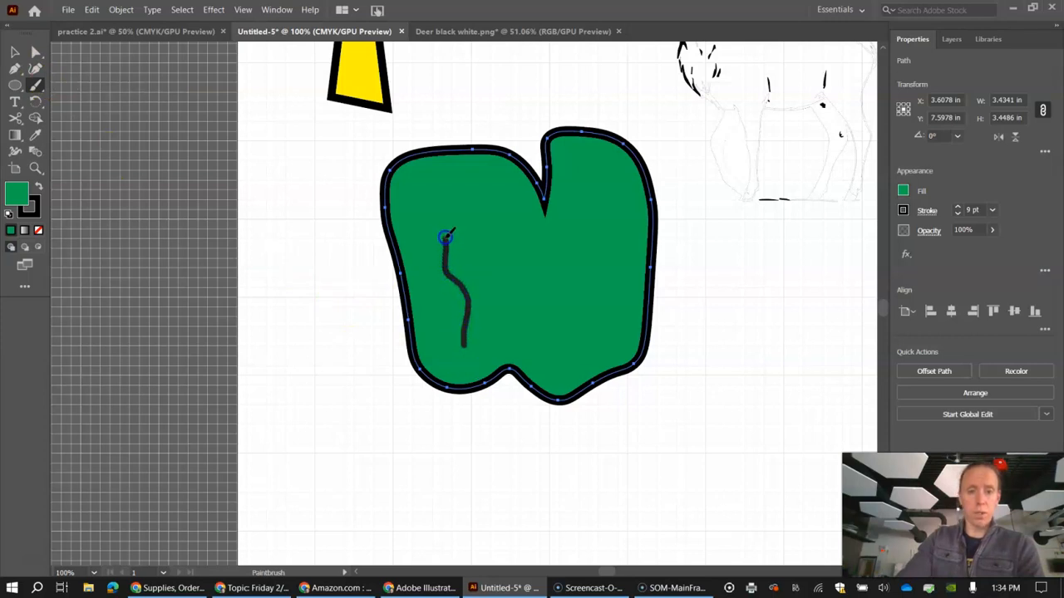
{"action": "left_click_drag", "start_coordinate": [447, 237], "coordinate": [440, 231]}
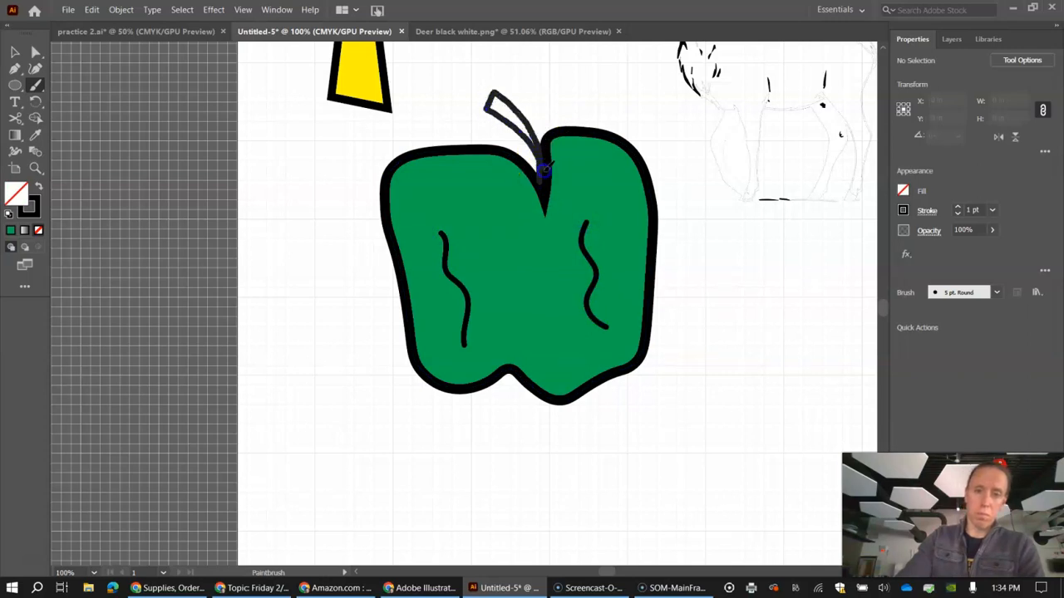
{"action": "left_click_drag", "start_coordinate": [544, 170], "coordinate": [545, 169]}
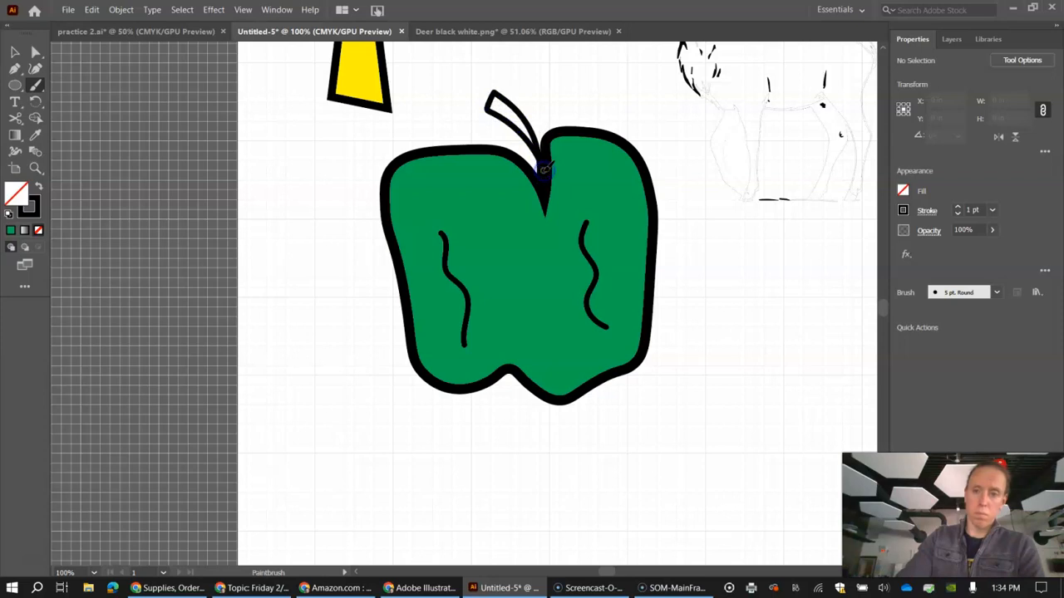
Step: Fill the apple's stem with light brown and deselect it
{"action": "left_click", "coordinate": [14, 52]}
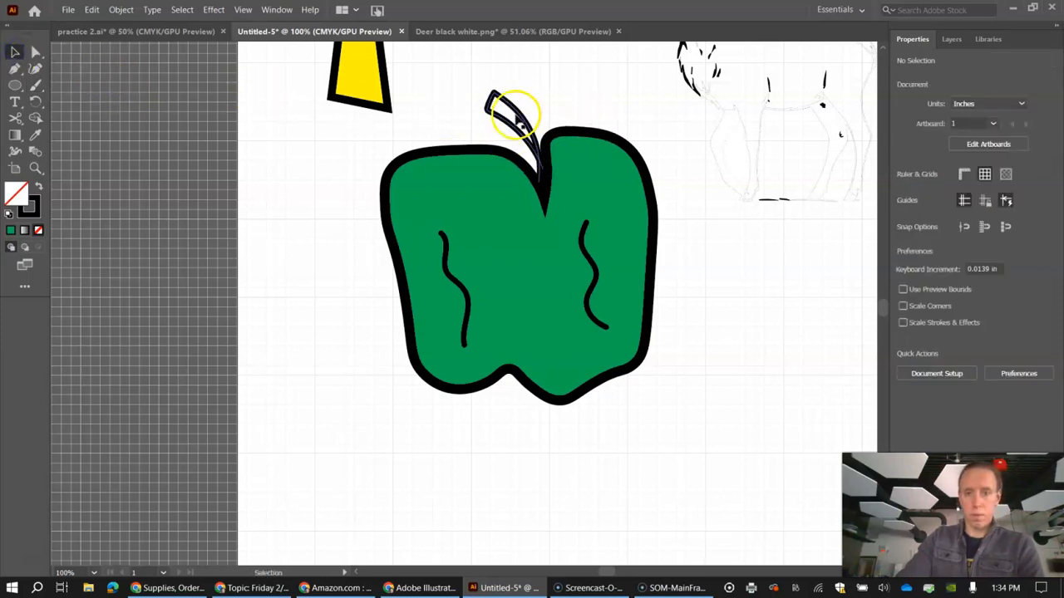
{"action": "left_click", "coordinate": [904, 191]}
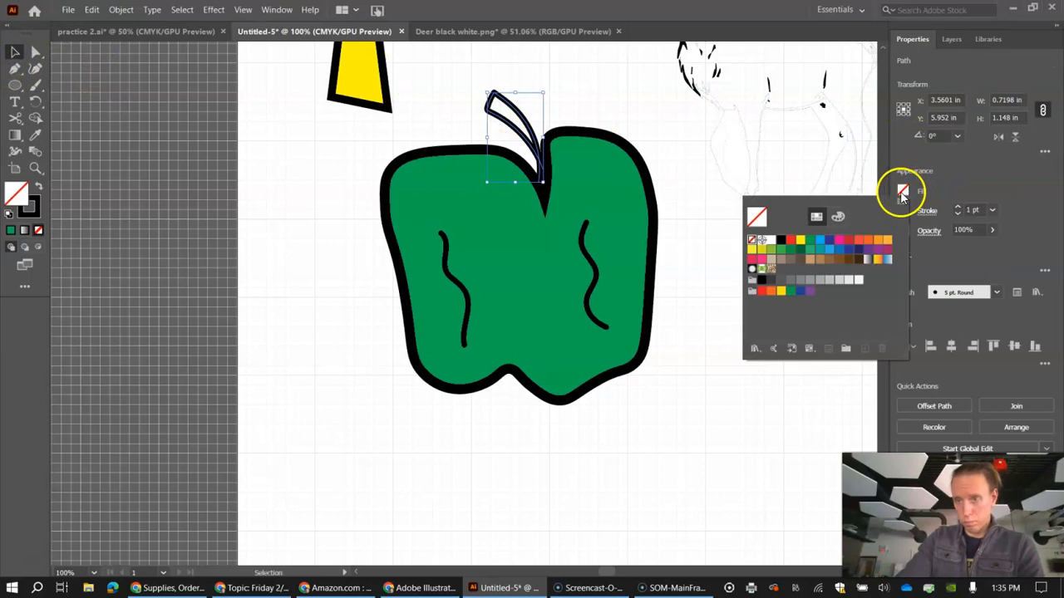
{"action": "left_click", "coordinate": [808, 261]}
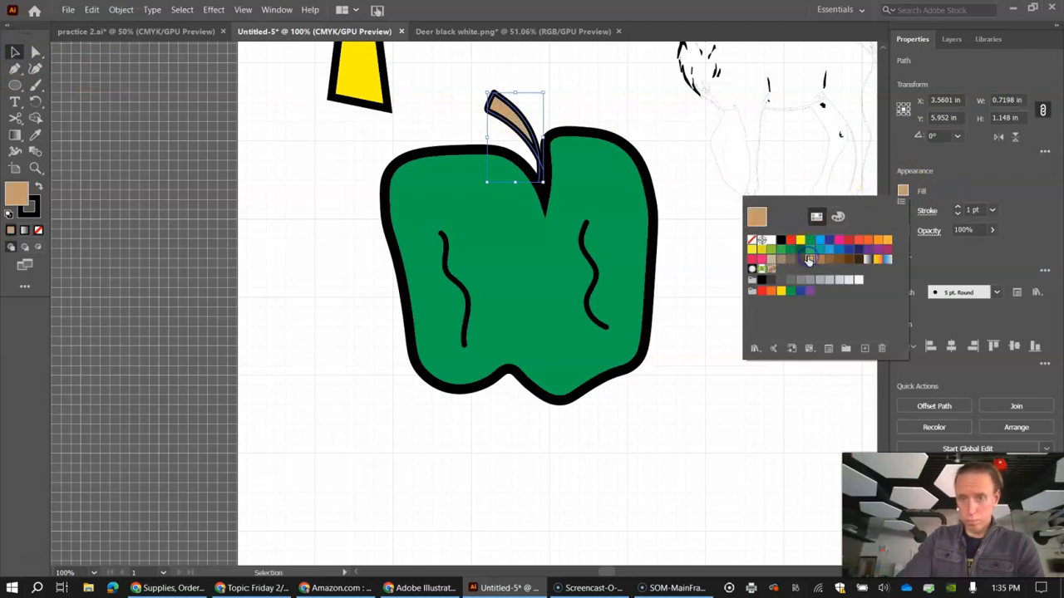
{"action": "left_click", "coordinate": [14, 52]}
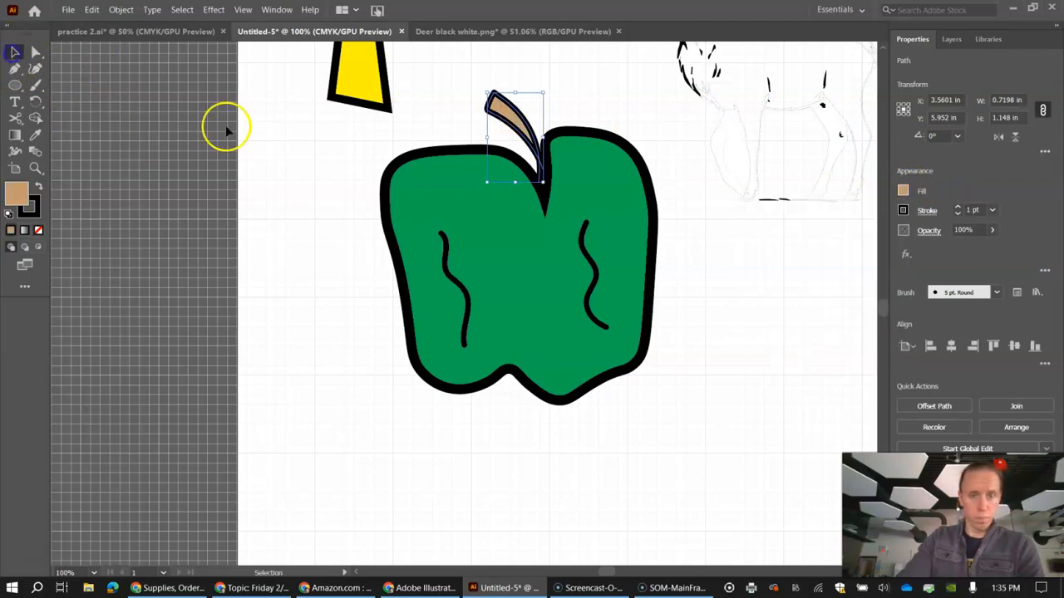
{"action": "left_click", "coordinate": [339, 245]}
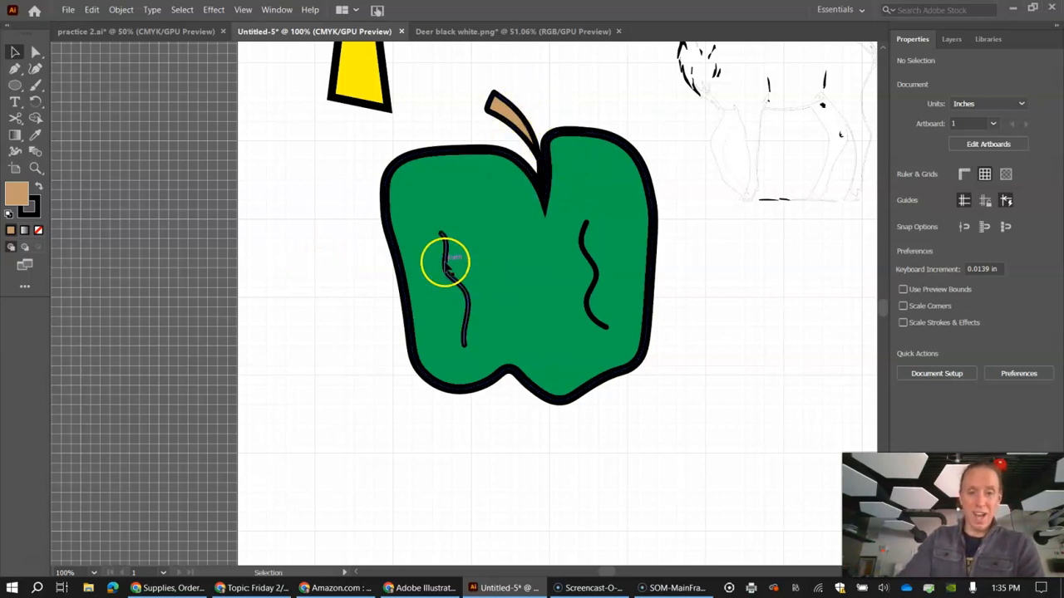
Step: Reposition the two wavy lines slightly inside the apple
{"action": "mouse_move", "coordinate": [457, 285]}
{"action": "left_mouse_down"}
{"action": "mouse_move", "coordinate": [463, 276]}
{"action": "mouse_move", "coordinate": [449, 275]}
{"action": "left_mouse_up"}
{"action": "left_click_drag", "start_coordinate": [597, 270], "coordinate": [586, 274]}
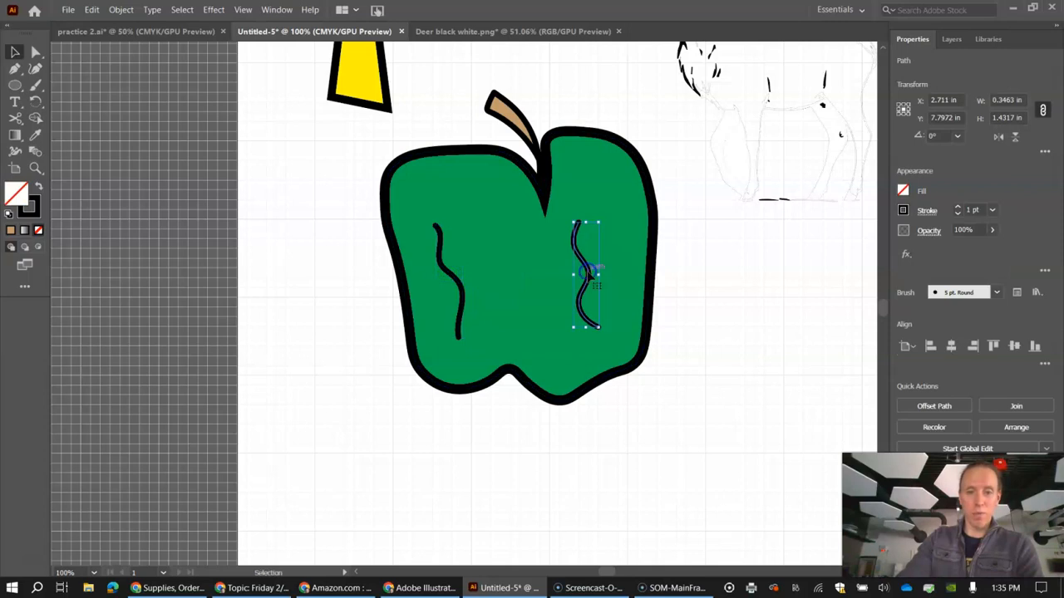
{"action": "left_click_drag", "start_coordinate": [445, 266], "coordinate": [454, 268]}
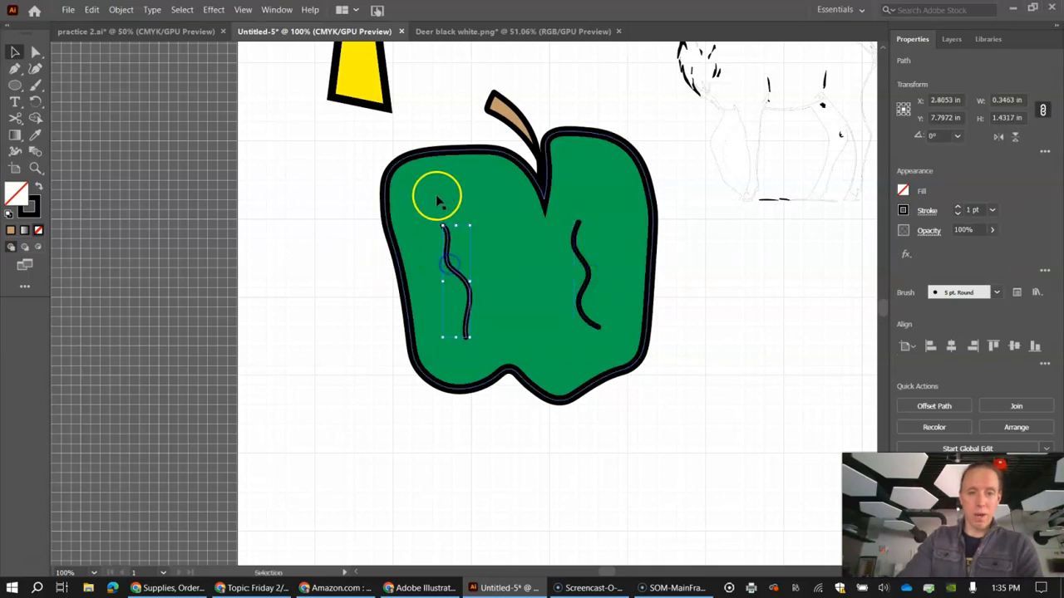
Step: Try moving the green apple body alone, away from its stem and lines, and undo the move
{"action": "left_click", "coordinate": [435, 190]}
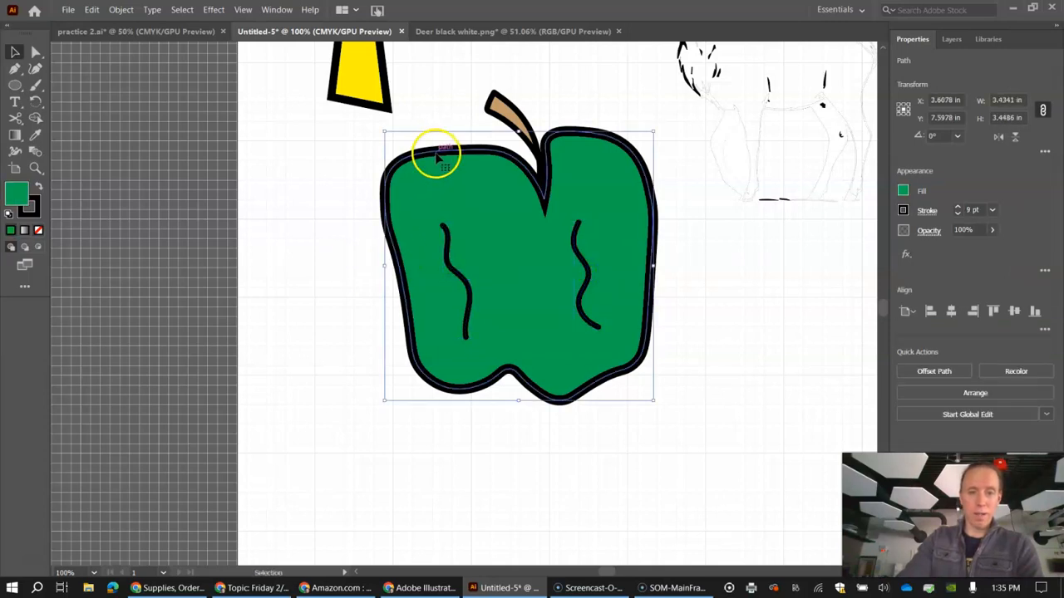
{"action": "left_click_drag", "start_coordinate": [434, 158], "coordinate": [291, 252]}
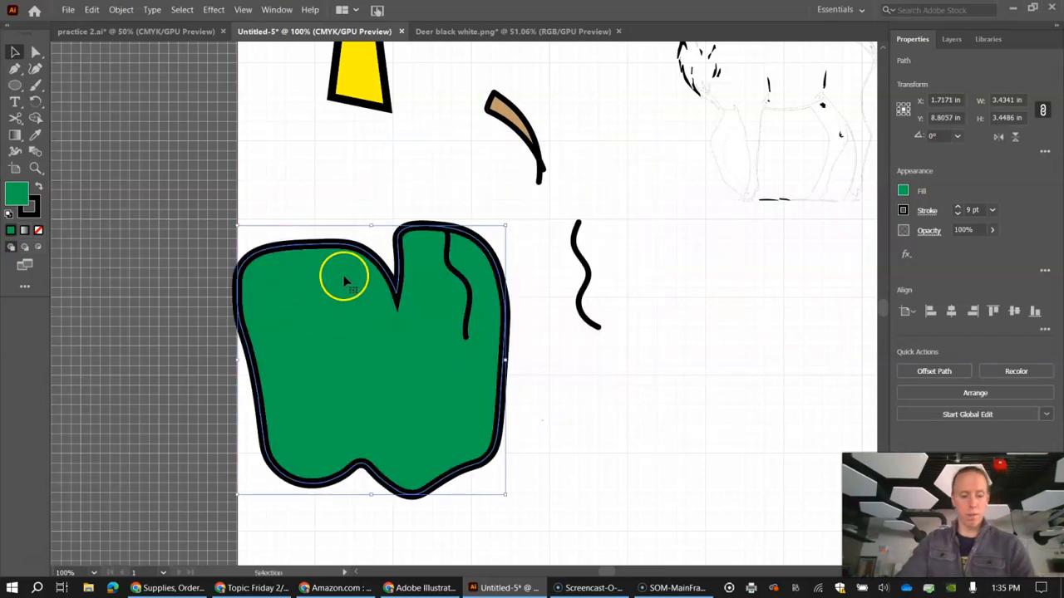
{"action": "key", "text": "ctrl+z"}
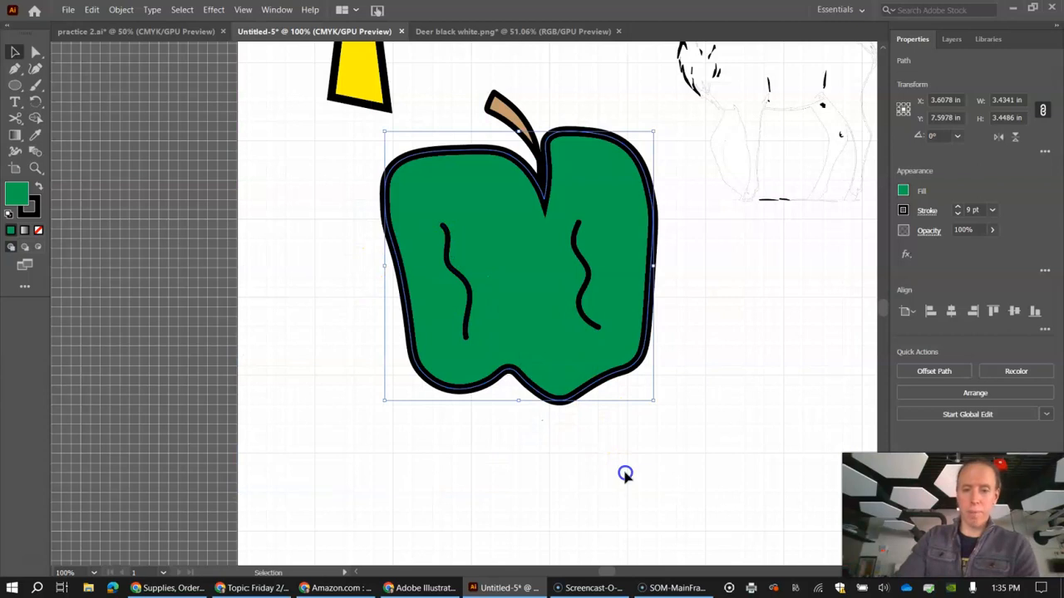
{"action": "left_click", "coordinate": [625, 472]}
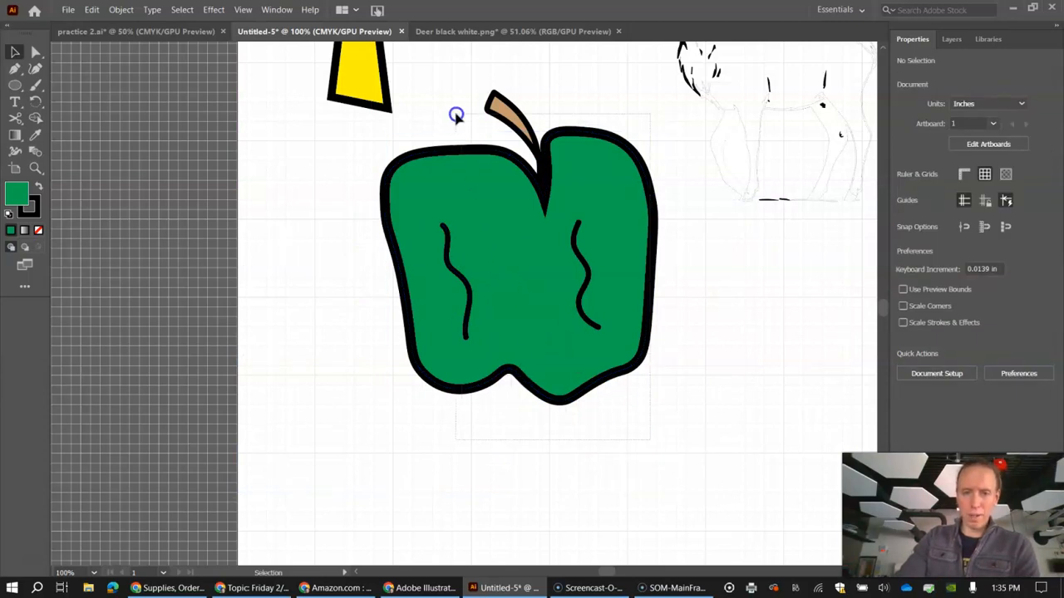
Step: Select the apple's body, stem and wavy lines together and move them slightly down and to the left
{"action": "left_click_drag", "start_coordinate": [455, 115], "coordinate": [451, 109]}
{"action": "mouse_move", "coordinate": [542, 166]}
{"action": "left_mouse_down"}
{"action": "mouse_move", "coordinate": [499, 237]}
{"action": "mouse_move", "coordinate": [533, 249]}
{"action": "left_mouse_up"}
{"action": "left_click", "coordinate": [550, 243]}
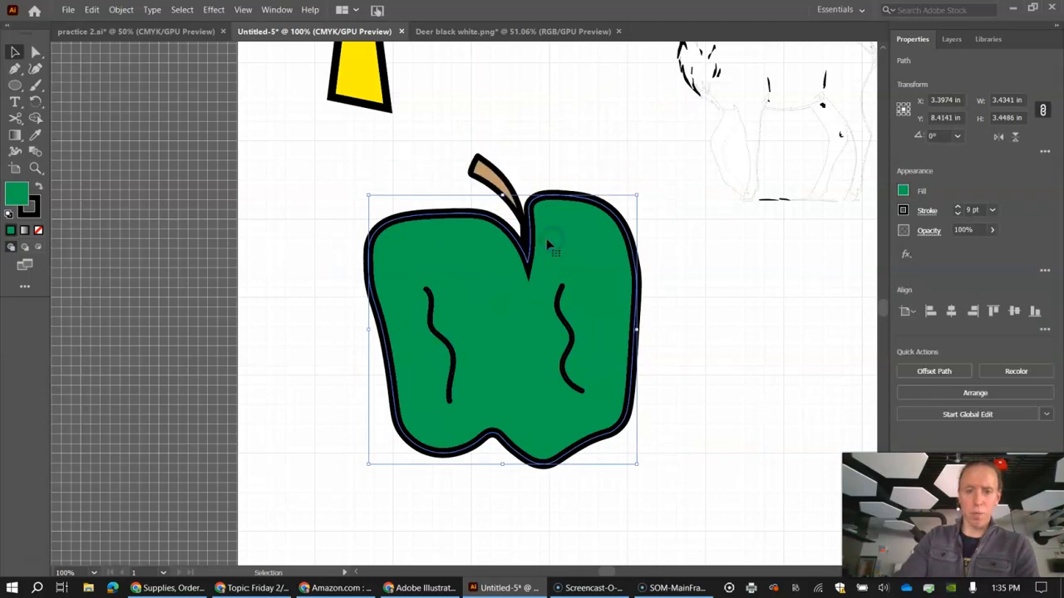
Step: Undo moving the apple's body alone, and group its body, stem and wavy lines together
{"action": "key", "text": "ctrl+z"}
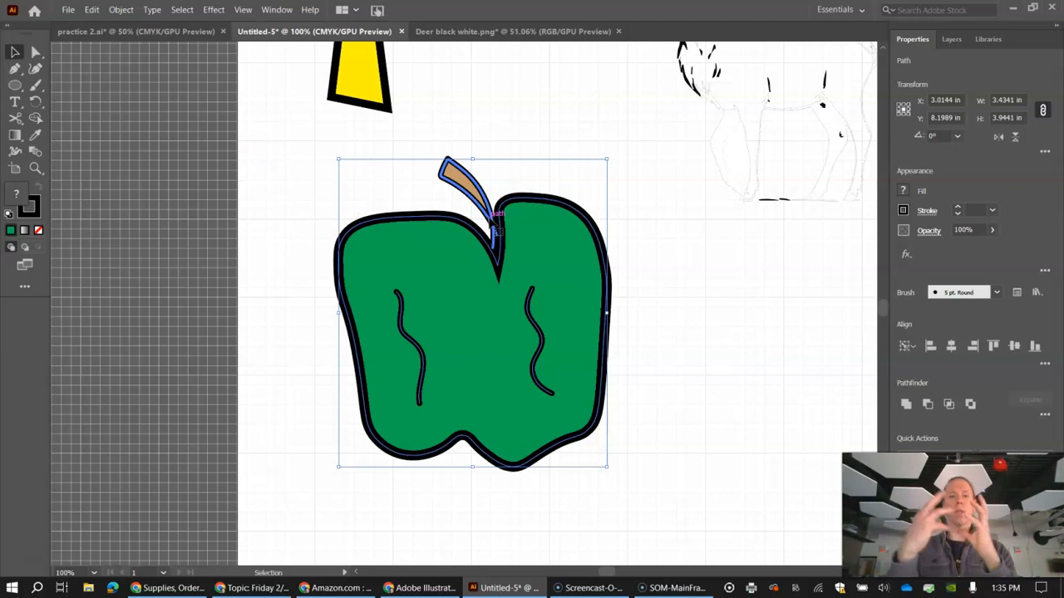
{"action": "left_click", "coordinate": [120, 9]}
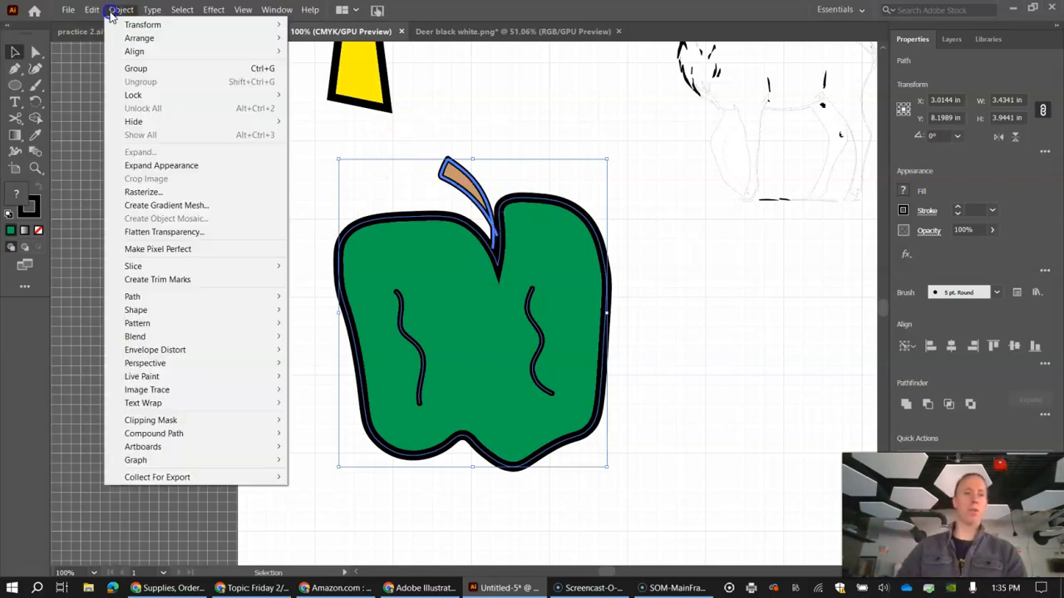
{"action": "left_click", "coordinate": [136, 68]}
{"action": "left_click", "coordinate": [696, 349]}
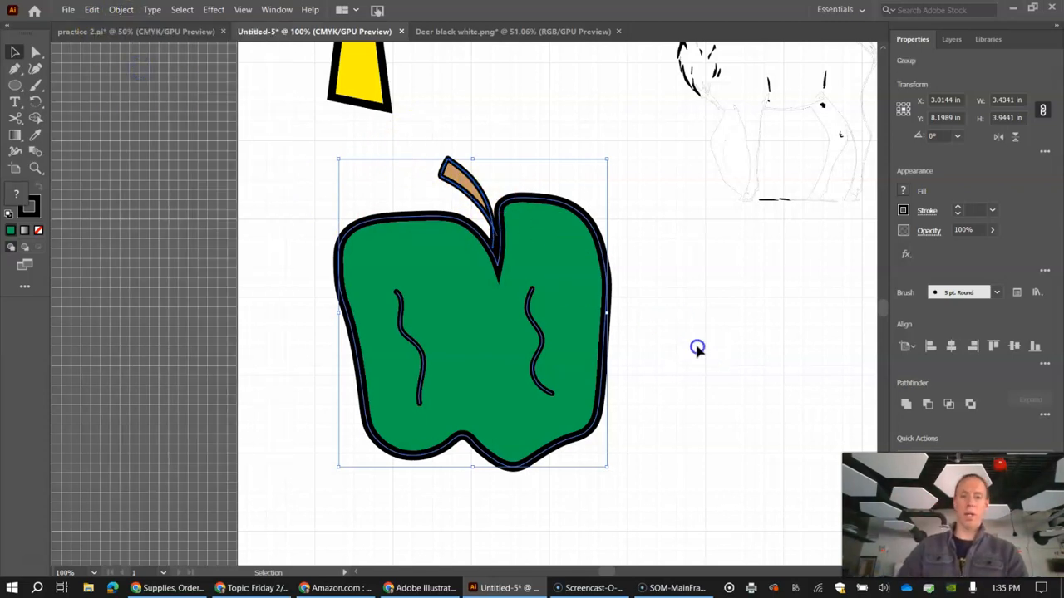
Step: Move the grouped apple around as one object, leaving it slightly lower and to the right
{"action": "left_click_drag", "start_coordinate": [582, 301], "coordinate": [608, 319]}
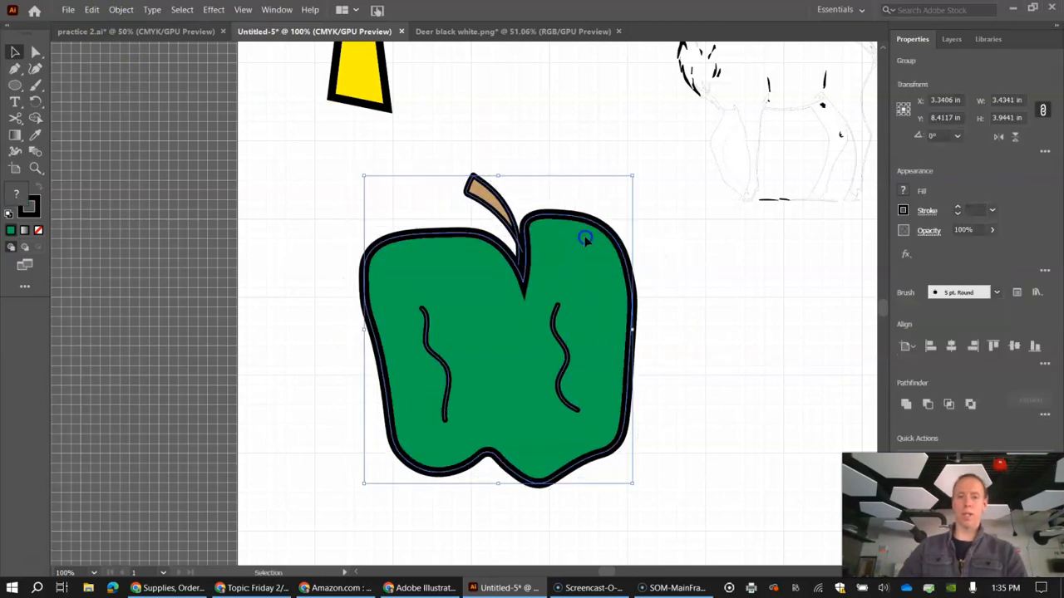
{"action": "mouse_move", "coordinate": [536, 226]}
{"action": "left_mouse_down"}
{"action": "mouse_move", "coordinate": [547, 231]}
{"action": "mouse_move", "coordinate": [541, 215]}
{"action": "left_mouse_up"}
{"action": "left_click_drag", "start_coordinate": [360, 303], "coordinate": [357, 299]}
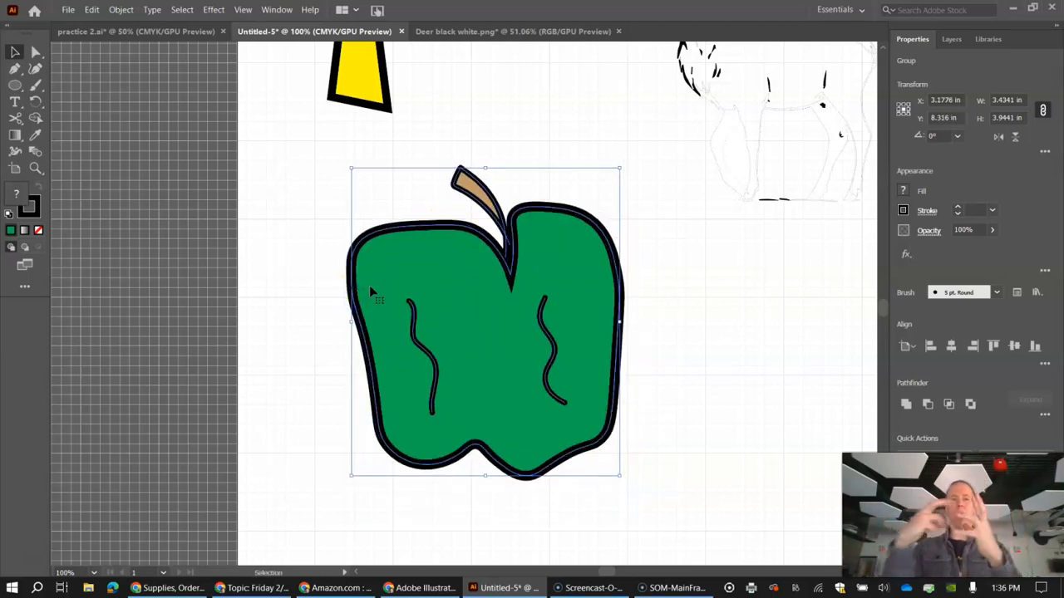
{"action": "mouse_move", "coordinate": [367, 235]}
{"action": "left_mouse_down"}
{"action": "mouse_move", "coordinate": [343, 239]}
{"action": "mouse_move", "coordinate": [362, 230]}
{"action": "left_mouse_up"}
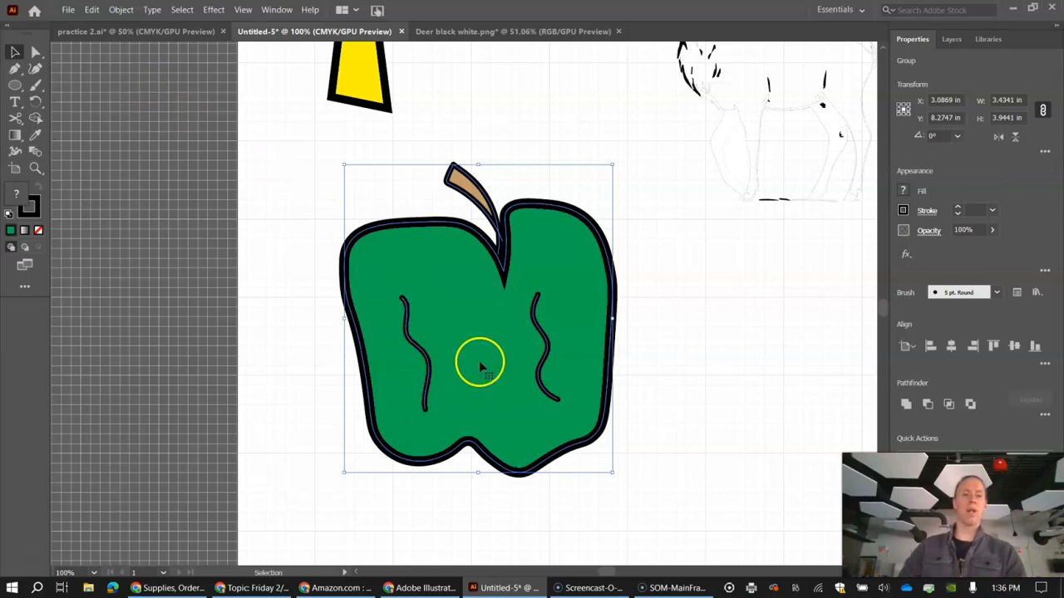
Step: Ungroup the apple and shift only its left wavy line slightly to the right
{"action": "left_click", "coordinate": [119, 10]}
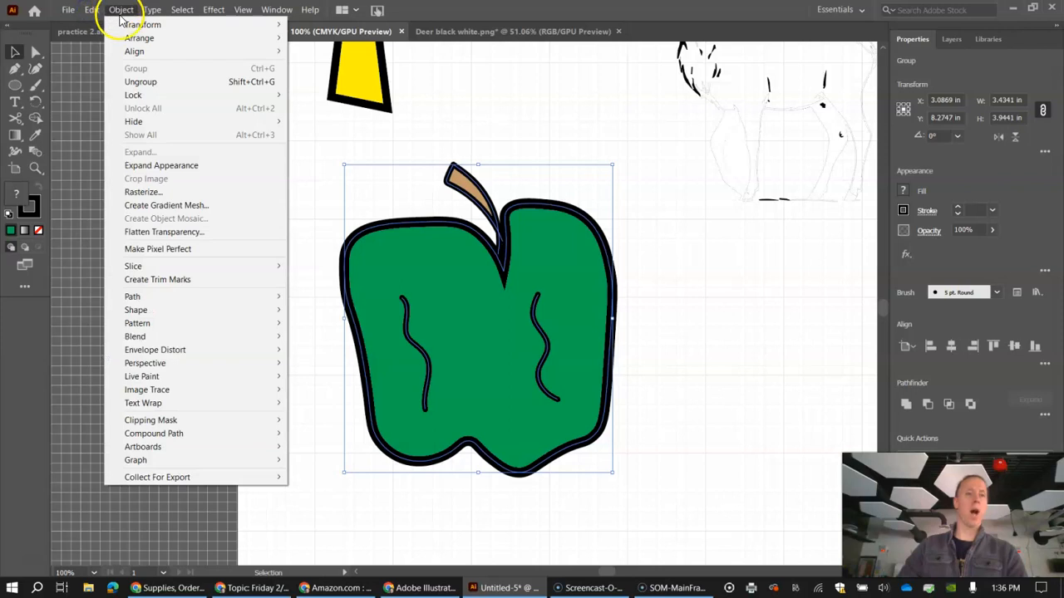
{"action": "left_click", "coordinate": [140, 81]}
{"action": "left_click", "coordinate": [413, 332]}
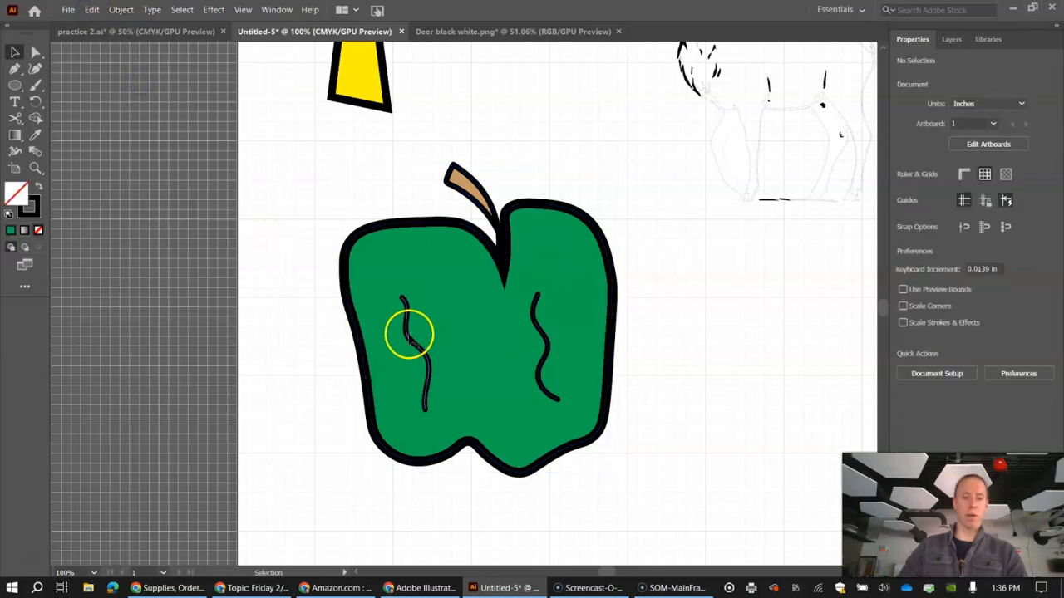
{"action": "left_click", "coordinate": [415, 332]}
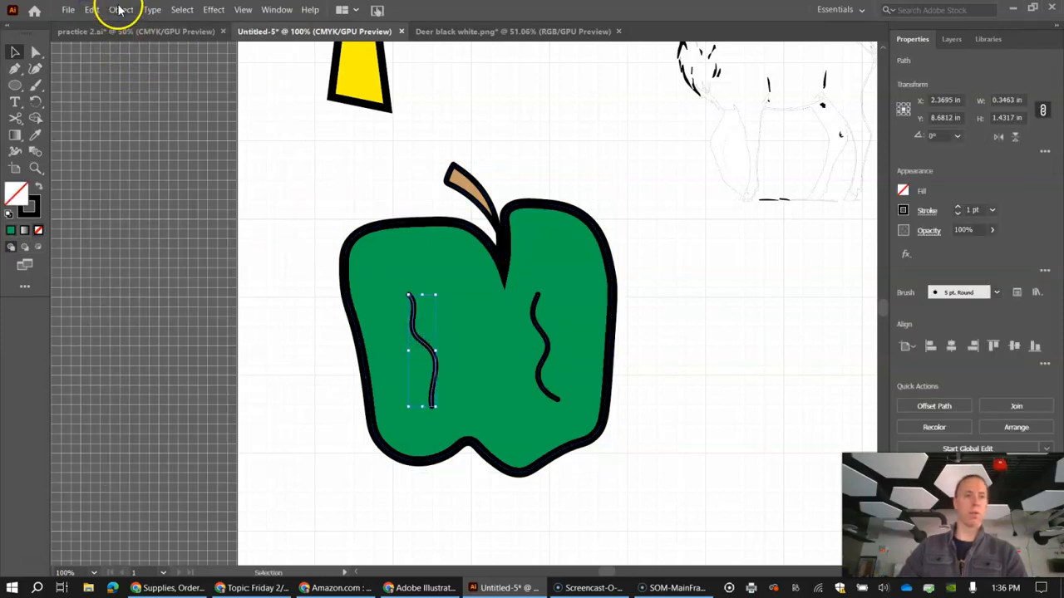
Step: Select all parts of the apple, group them again and deselect the group
{"action": "left_click", "coordinate": [291, 209]}
{"action": "left_click_drag", "start_coordinate": [592, 317], "coordinate": [653, 474]}
{"action": "left_click", "coordinate": [121, 10]}
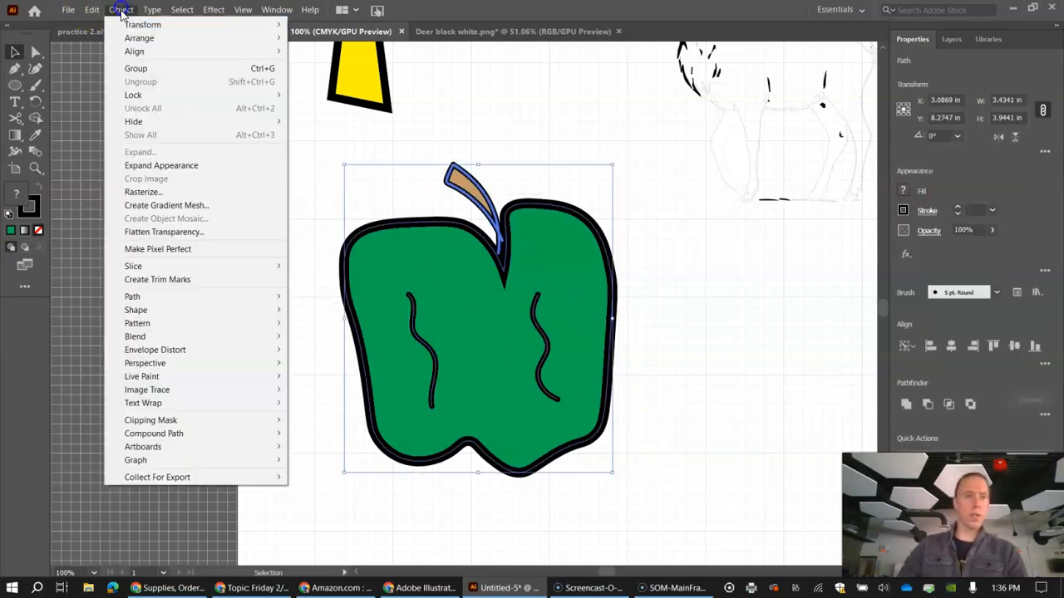
{"action": "left_click", "coordinate": [133, 69]}
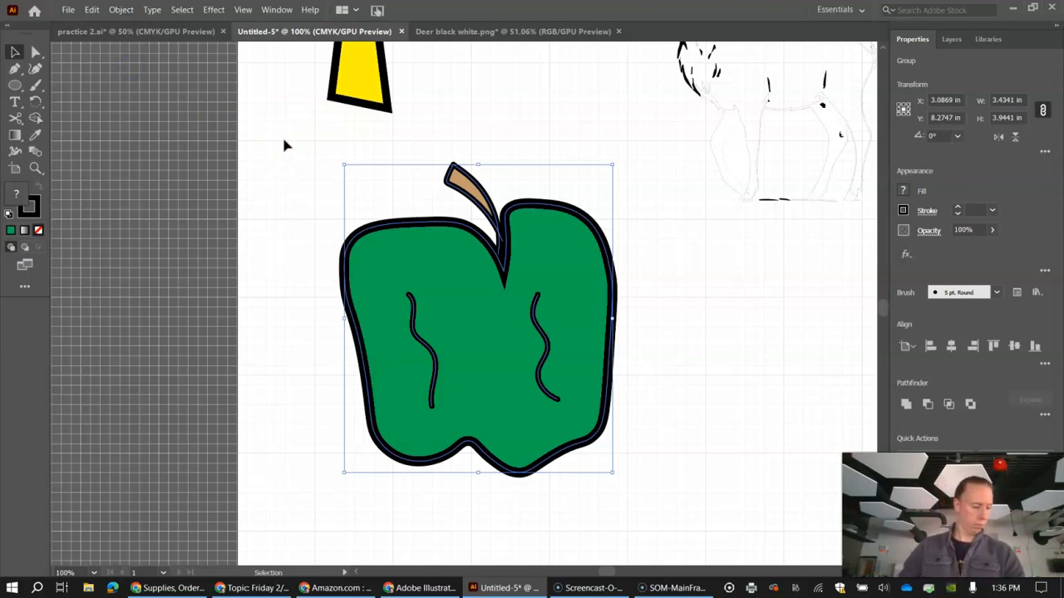
{"action": "left_click", "coordinate": [270, 168]}
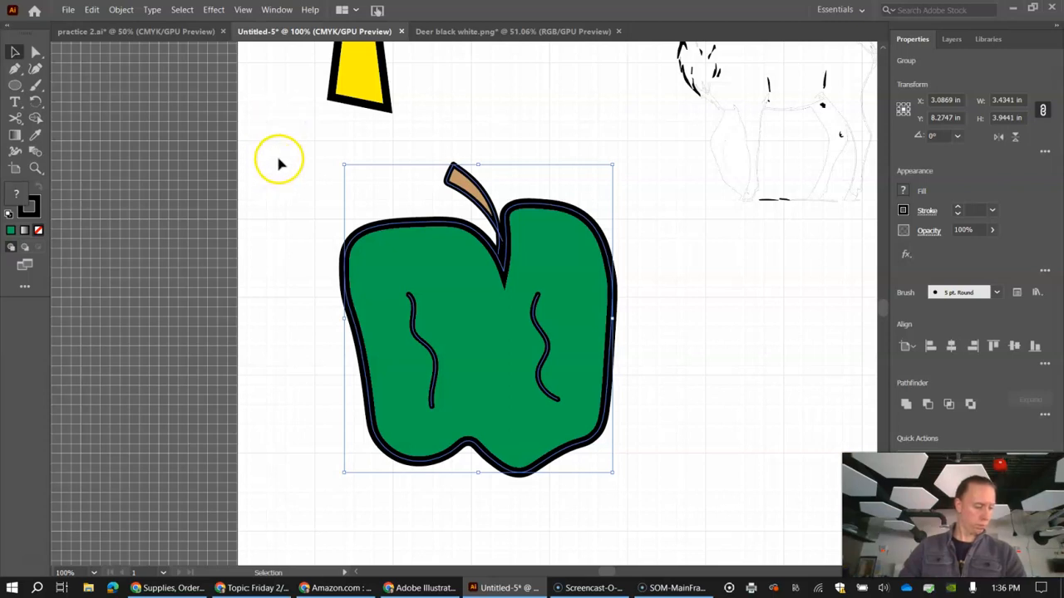
{"action": "left_click", "coordinate": [309, 186]}
Step: Move the yellow letter T down so it overlaps the upper left part of the apple
{"action": "scroll", "coordinate": [306, 189], "scroll_direction": "up", "scroll_amount": 2}
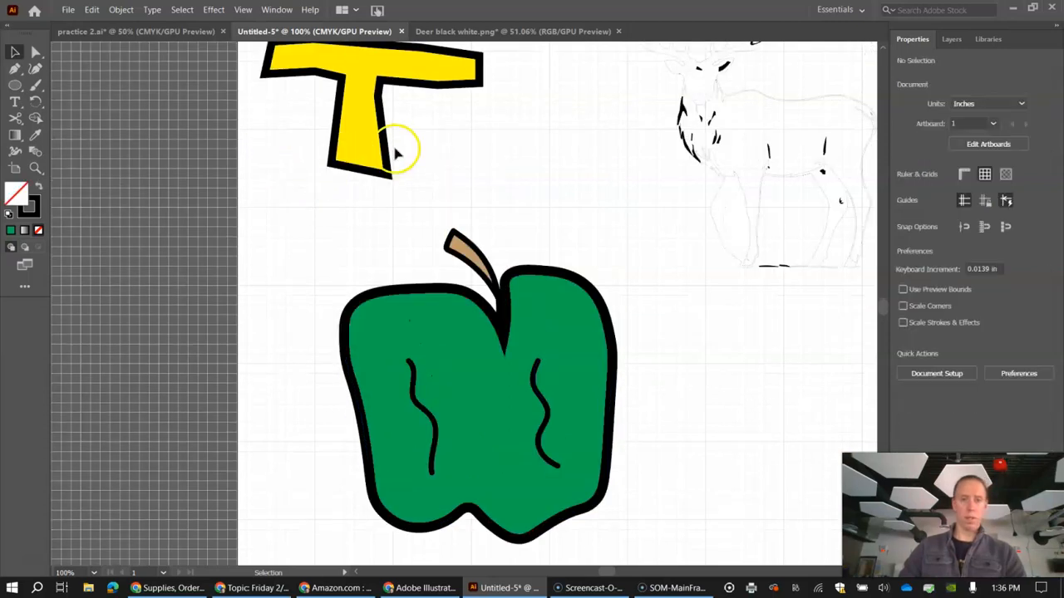
{"action": "left_click_drag", "start_coordinate": [387, 143], "coordinate": [391, 318]}
{"action": "mouse_move", "coordinate": [395, 266]}
{"action": "left_mouse_down"}
{"action": "mouse_move", "coordinate": [385, 249]}
{"action": "mouse_move", "coordinate": [383, 260]}
{"action": "left_mouse_up"}
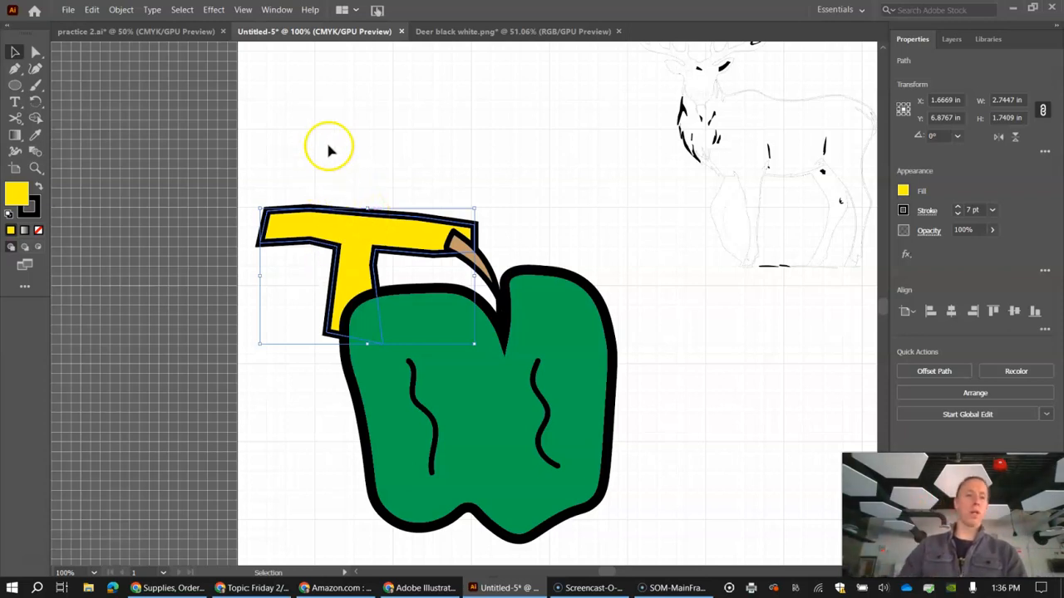
{"action": "left_click_drag", "start_coordinate": [407, 218], "coordinate": [406, 225]}
Step: Bring the yellow T to the front of the apple and move it slightly up and to the right
{"action": "left_click", "coordinate": [120, 10]}
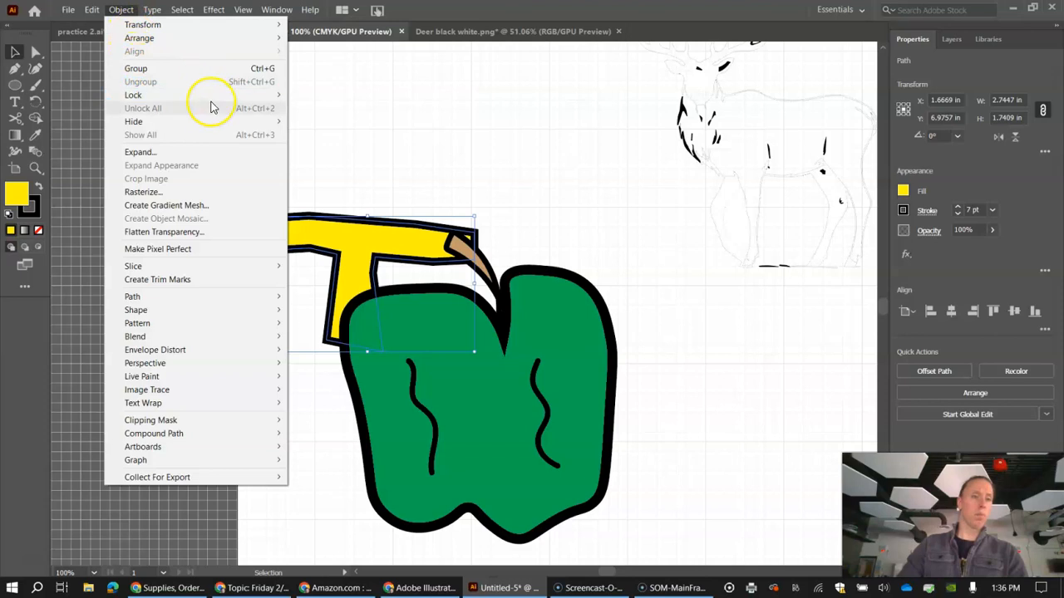
{"action": "mouse_move", "coordinate": [237, 41]}
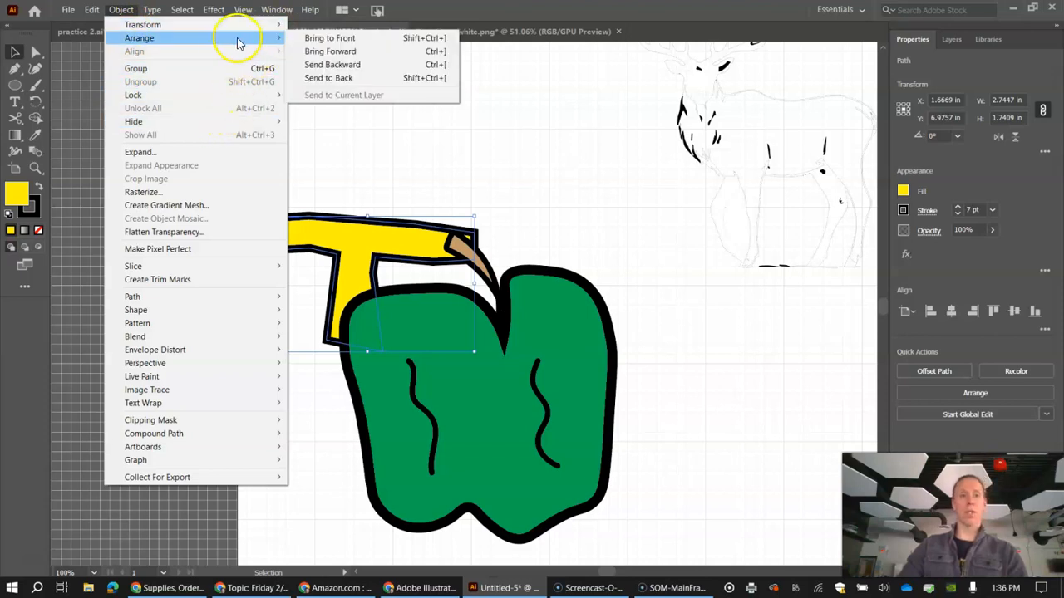
{"action": "left_click", "coordinate": [346, 41]}
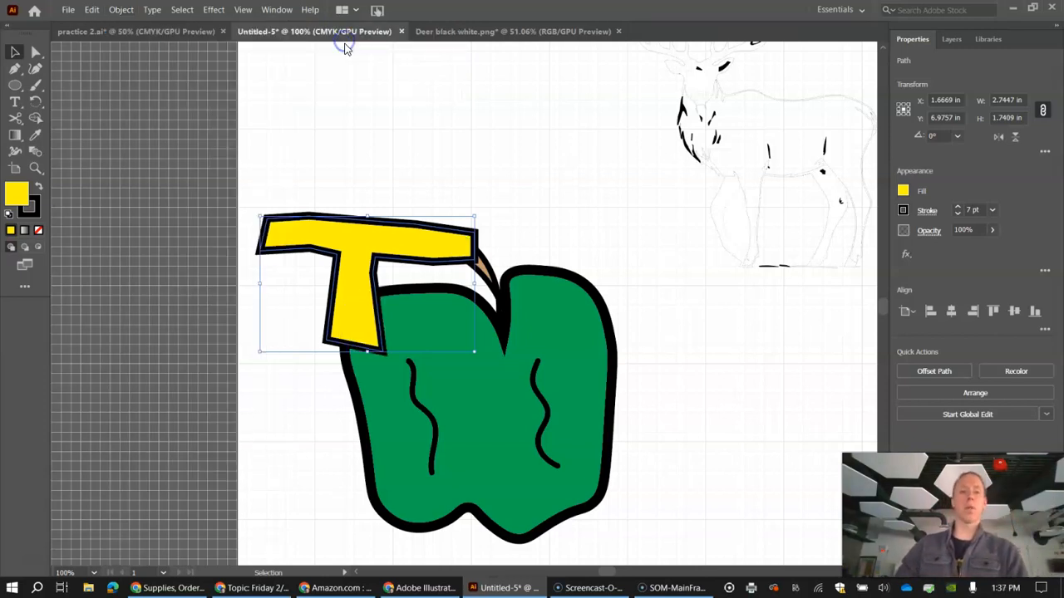
{"action": "left_click_drag", "start_coordinate": [413, 226], "coordinate": [466, 209]}
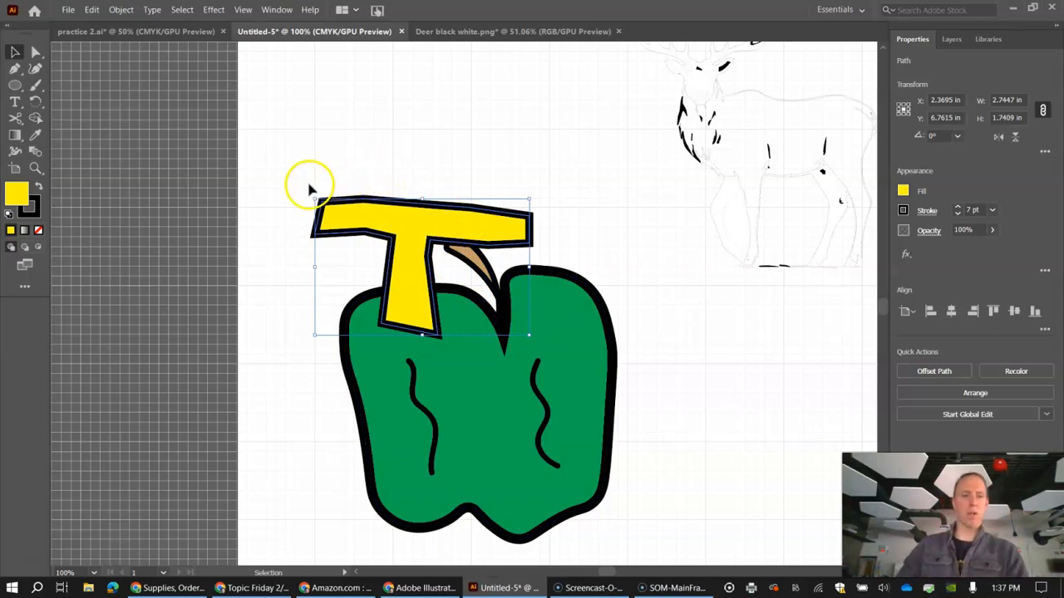
Step: Rotate the yellow T about 6.9° counterclockwise and shift it up and left, and tilt the apple group slightly clockwise
{"action": "left_click_drag", "start_coordinate": [309, 196], "coordinate": [297, 211]}
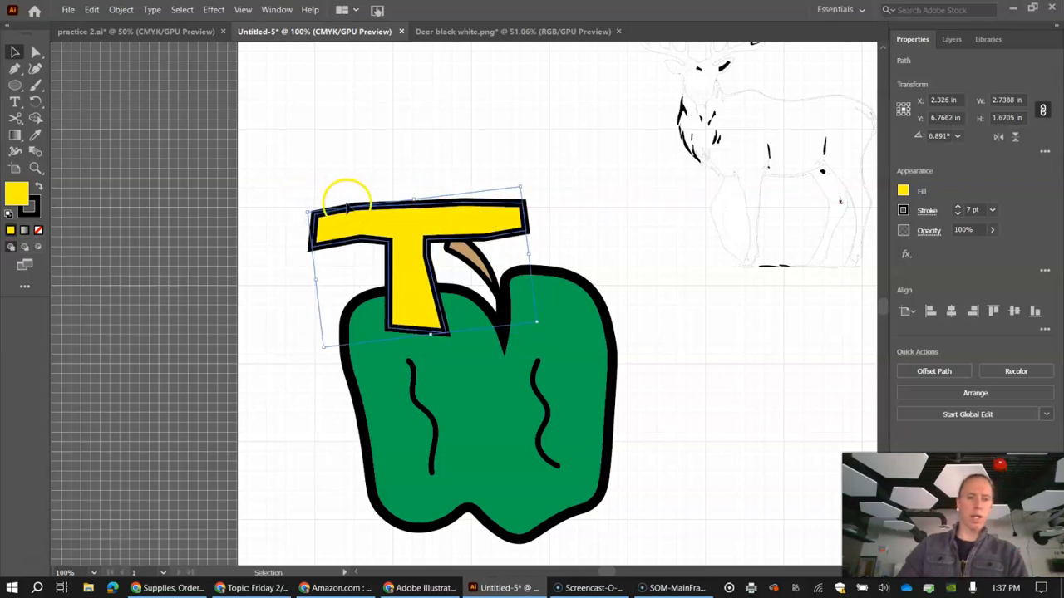
{"action": "left_click_drag", "start_coordinate": [408, 211], "coordinate": [371, 210]}
{"action": "left_click_drag", "start_coordinate": [458, 202], "coordinate": [465, 180]}
{"action": "left_click", "coordinate": [563, 290]}
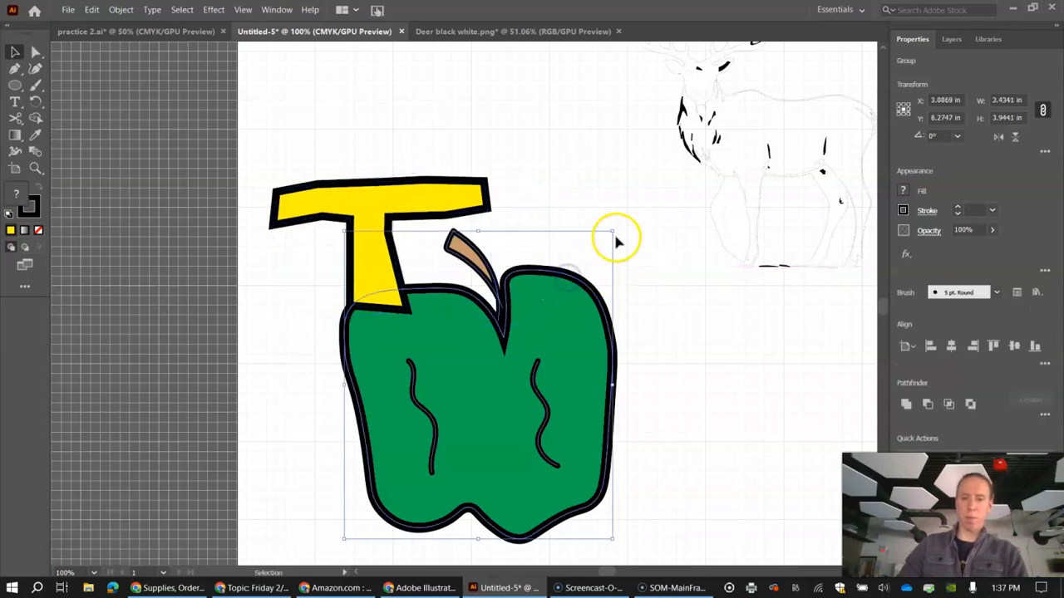
{"action": "left_click_drag", "start_coordinate": [615, 230], "coordinate": [634, 245]}
Step: Duplicate the yellow T with an offset and bring the lower-left T to the front
{"action": "left_click_drag", "start_coordinate": [427, 178], "coordinate": [499, 141]}
{"action": "left_click", "coordinate": [291, 221]}
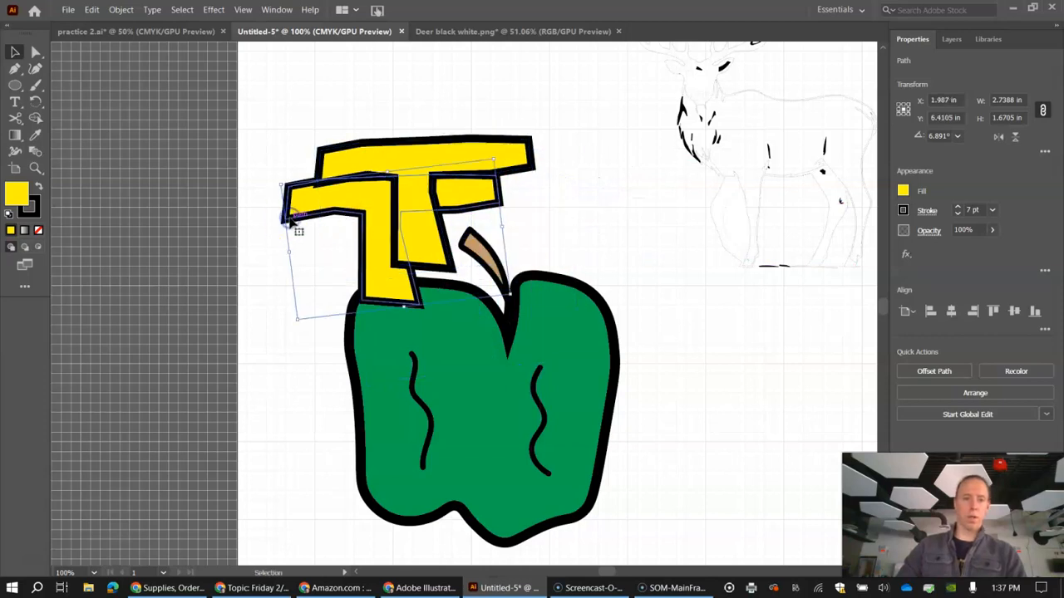
{"action": "left_click", "coordinate": [123, 12]}
{"action": "mouse_move", "coordinate": [173, 37]}
{"action": "left_click", "coordinate": [315, 34]}
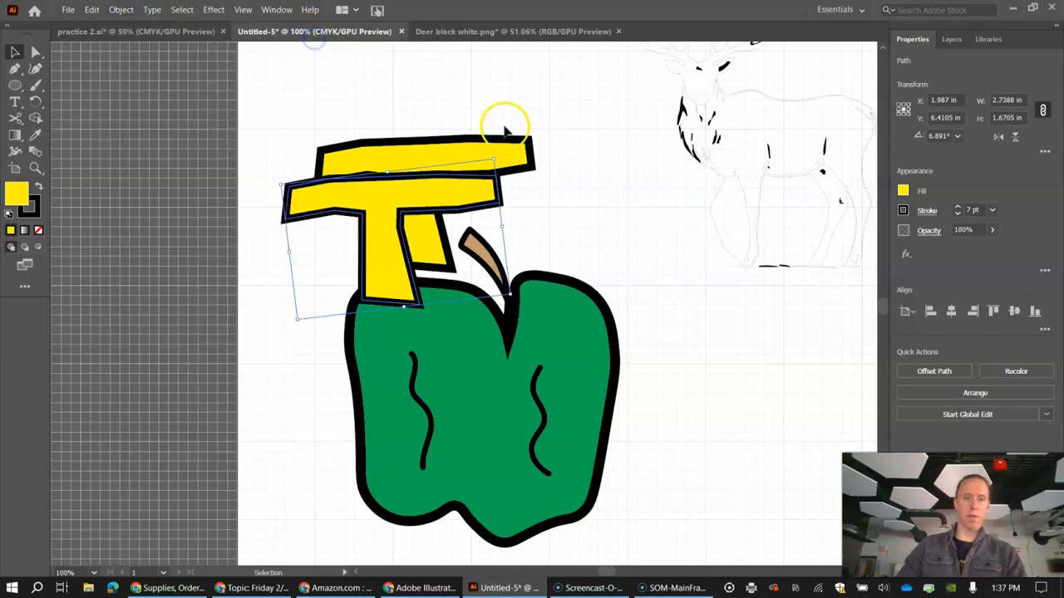
Step: Place the rear T behind the front one and nudge it until it is offset slightly down and right like a drop shadow
{"action": "left_click_drag", "start_coordinate": [499, 150], "coordinate": [489, 178]}
{"action": "key", "text": "Down"}
{"action": "key", "text": "Down"}
{"action": "key", "text": "Down"}
{"action": "key", "text": "Down"}
{"action": "key", "text": "Down"}
{"action": "key", "text": "Down"}
{"action": "key", "text": "Right"}
{"action": "key", "text": "Right"}
{"action": "key", "text": "Right"}
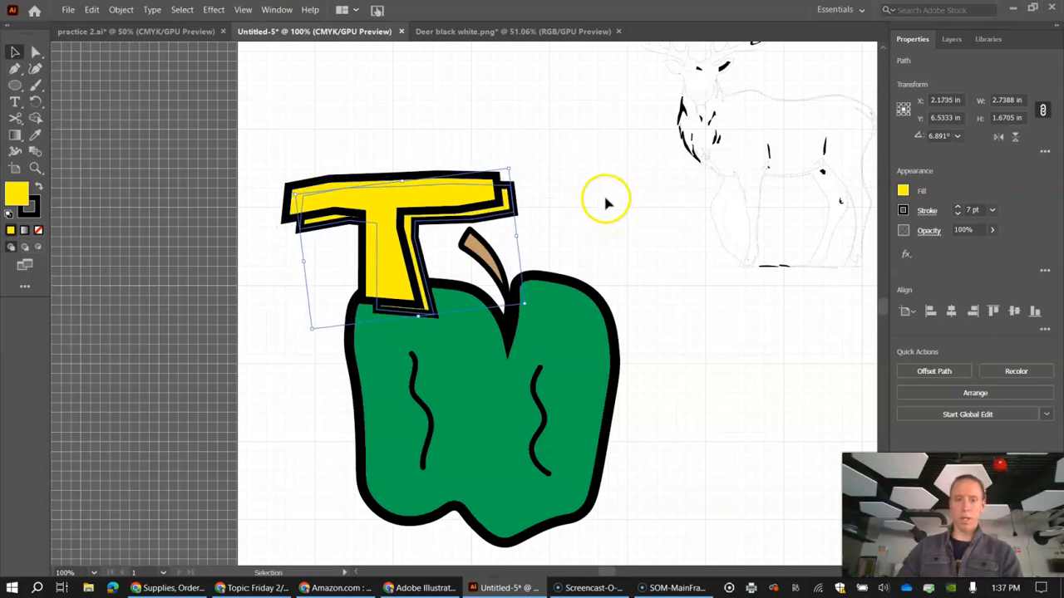
{"action": "key", "text": "Right"}
{"action": "key", "text": "Up"}
{"action": "key", "text": "Right"}
{"action": "key", "text": "Right"}
{"action": "key", "text": "Right"}
{"action": "key", "text": "Right"}
{"action": "key", "text": "Down"}
{"action": "key", "text": "Down"}
{"action": "key", "text": "Down"}
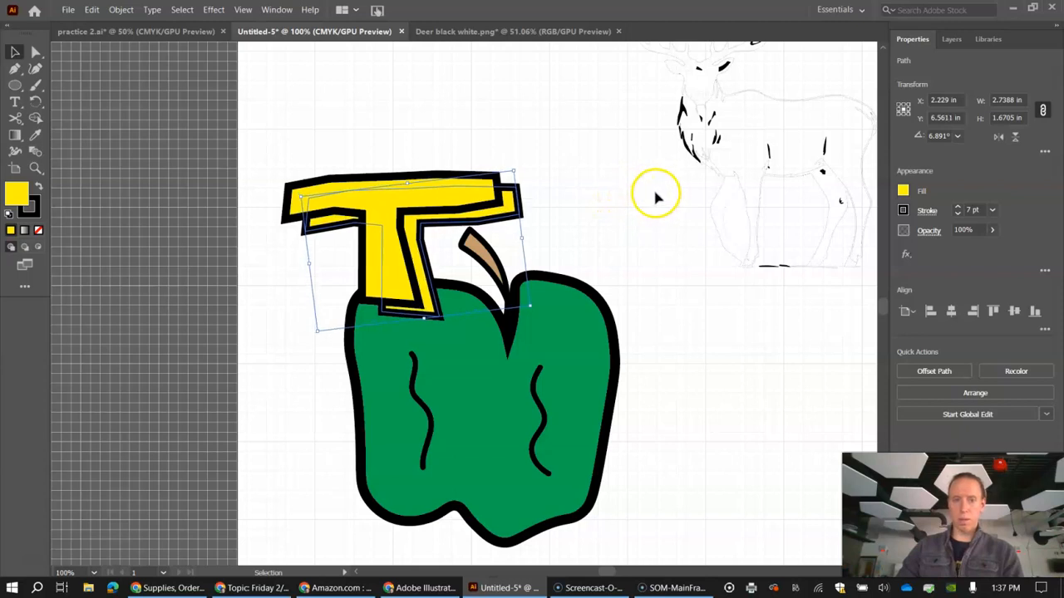
{"action": "key", "text": "Left"}
{"action": "key", "text": "Left"}
{"action": "key", "text": "Left"}
{"action": "key", "text": "Up"}
{"action": "key", "text": "Up"}
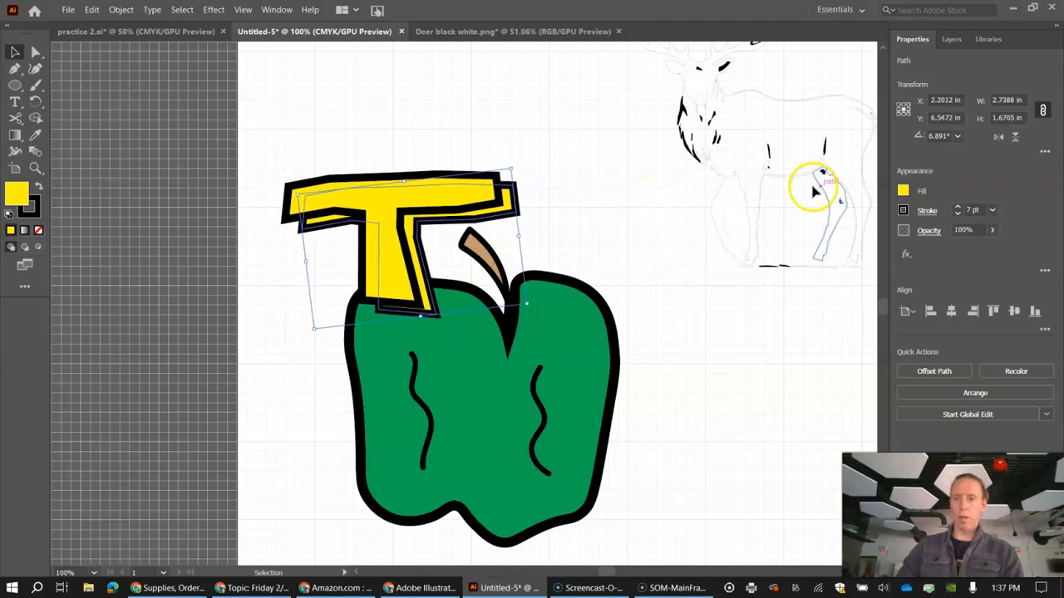
Step: Try a magenta fill on the rear T, then fill it with black and deselect it
{"action": "left_click", "coordinate": [902, 190]}
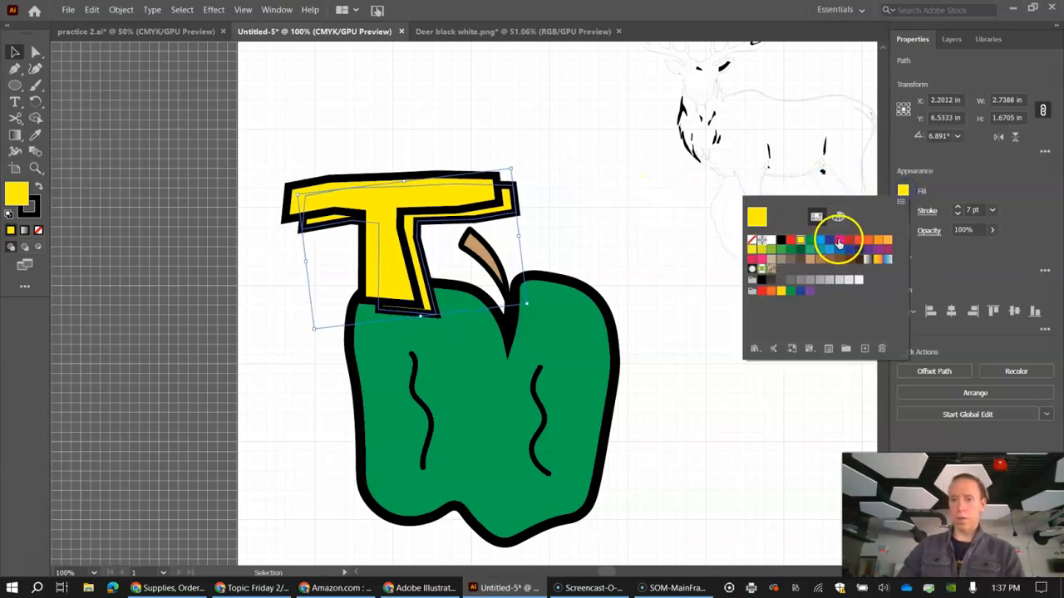
{"action": "left_click", "coordinate": [839, 240]}
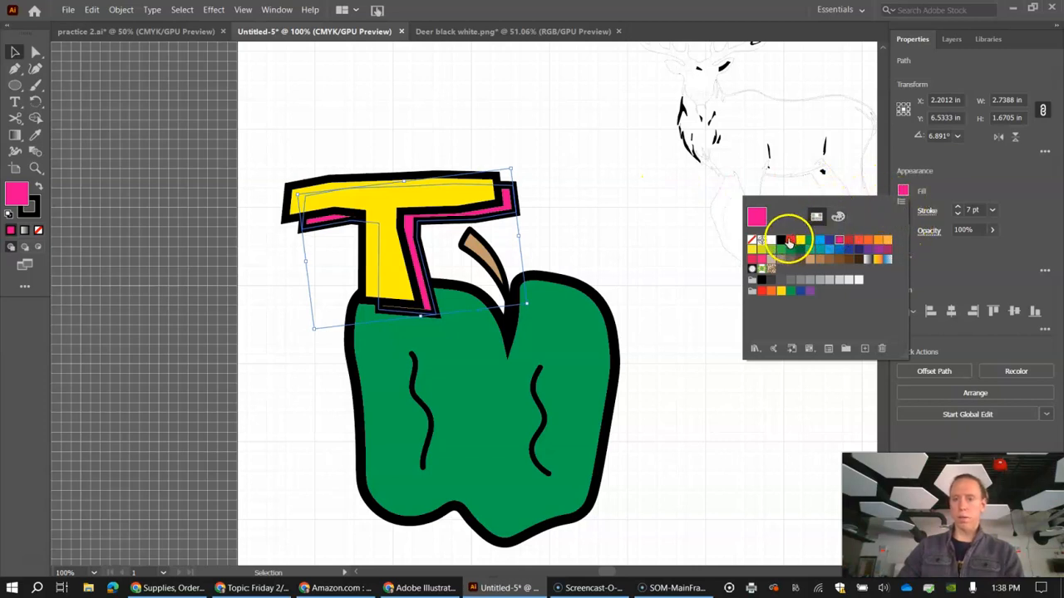
{"action": "left_click", "coordinate": [761, 283]}
{"action": "left_click", "coordinate": [954, 162]}
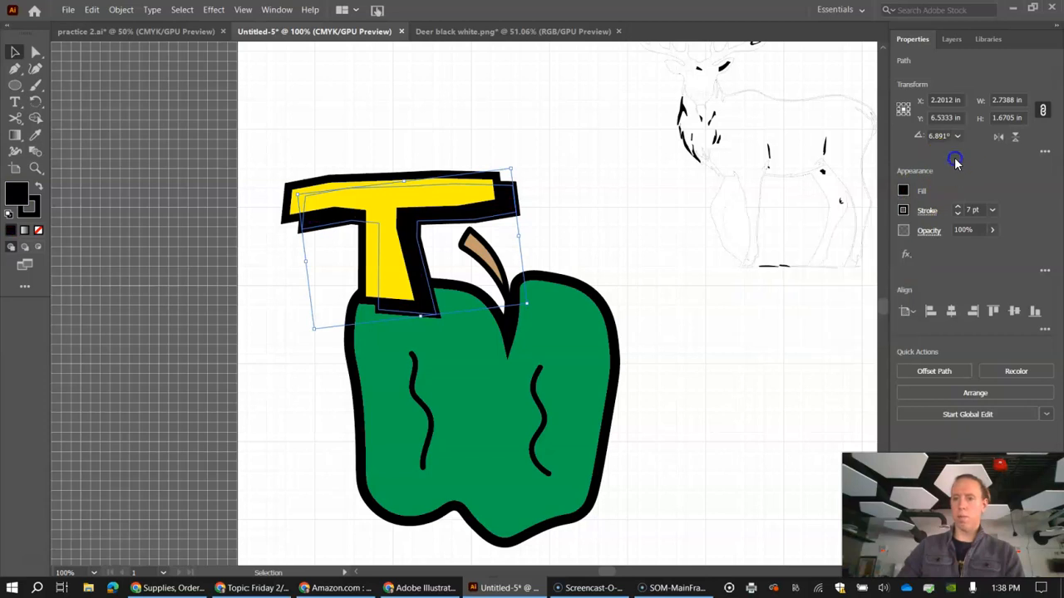
{"action": "left_click", "coordinate": [576, 222]}
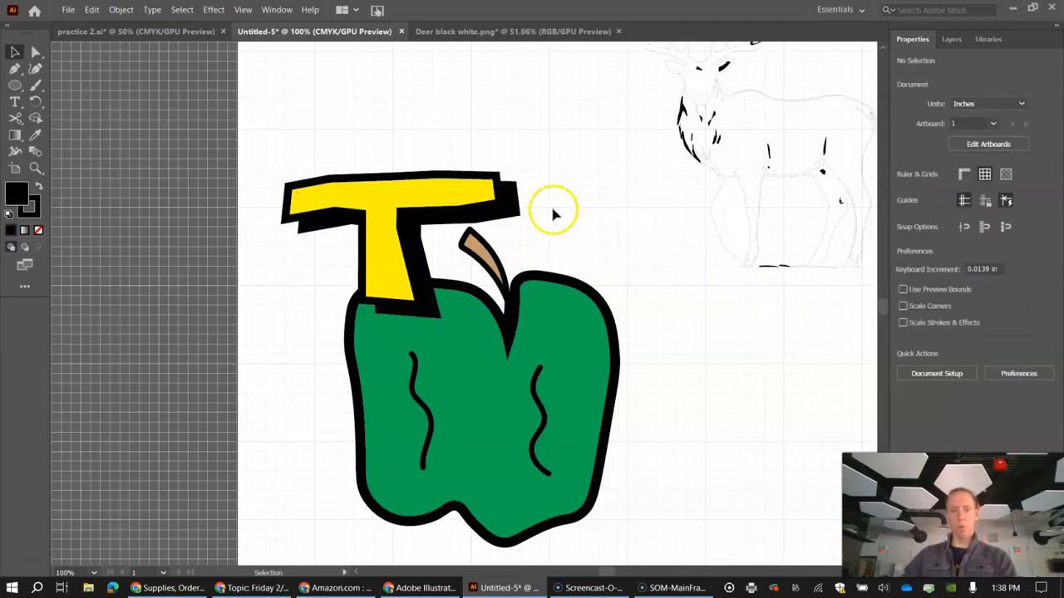
Step: Nudge the black shadow T slightly up and left and lower its opacity to about 72%
{"action": "left_click", "coordinate": [511, 217]}
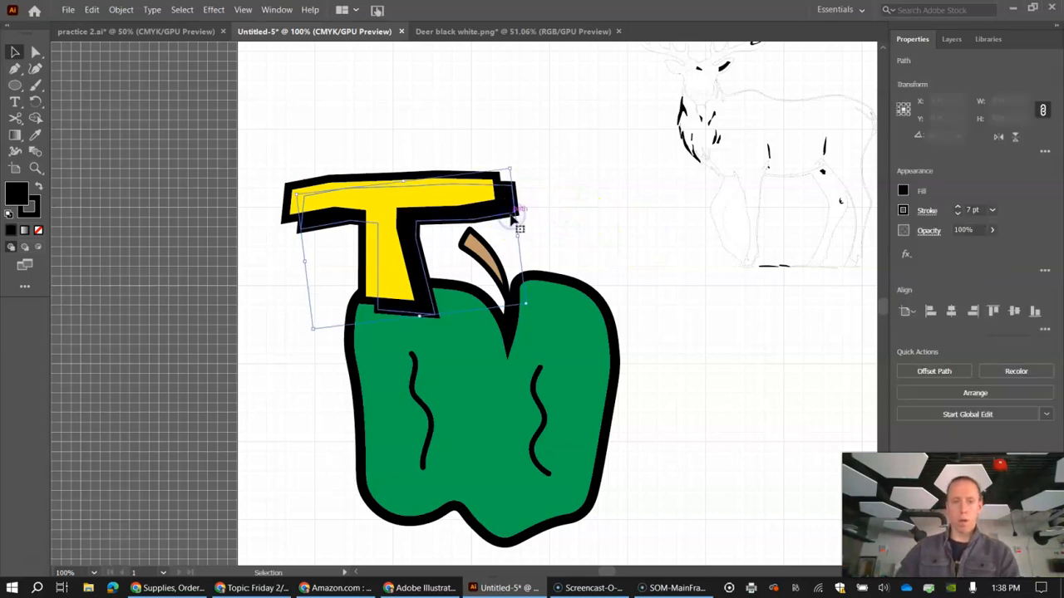
{"action": "key", "text": "Up"}
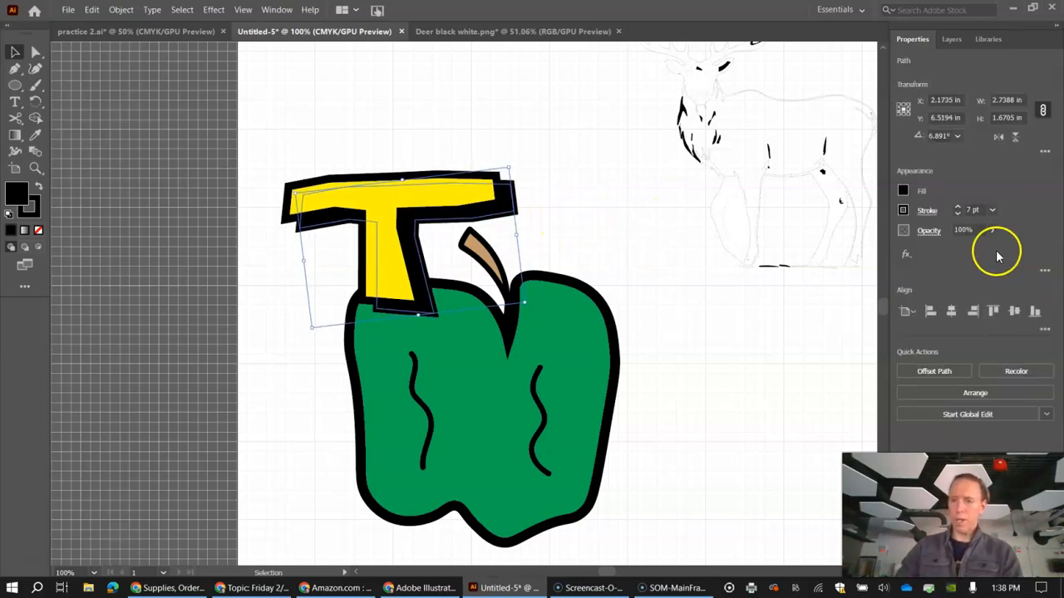
{"action": "left_click", "coordinate": [991, 231]}
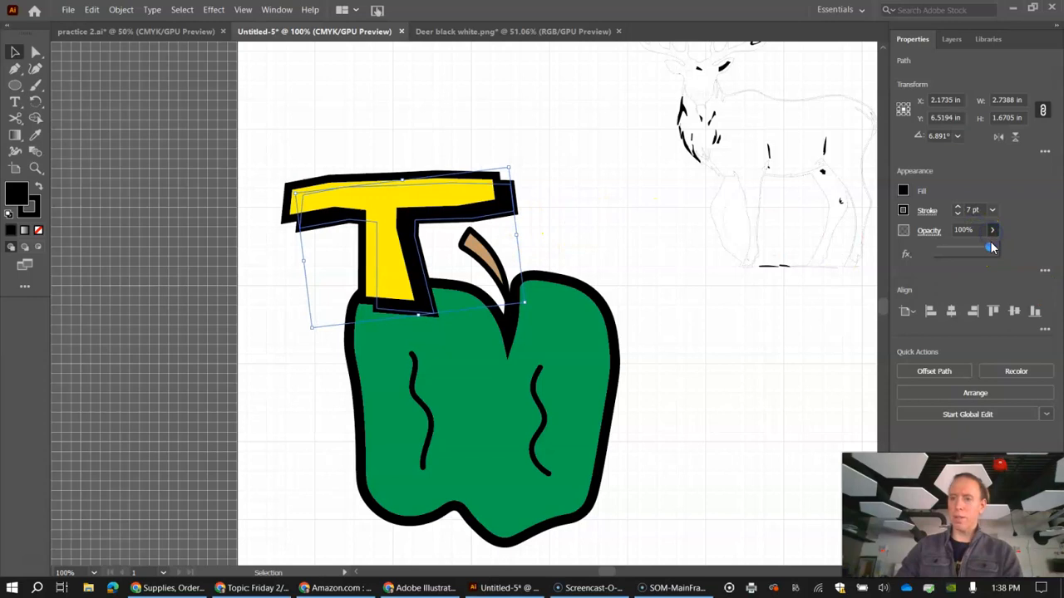
{"action": "left_click_drag", "start_coordinate": [971, 247], "coordinate": [966, 248]}
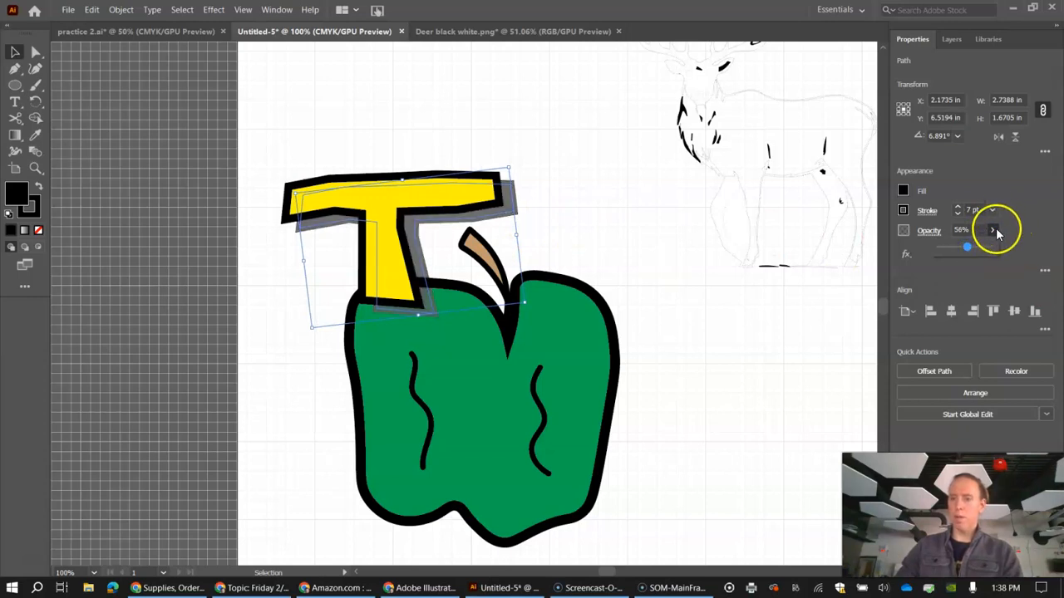
{"action": "mouse_move", "coordinate": [963, 253]}
{"action": "left_mouse_down"}
{"action": "mouse_move", "coordinate": [953, 255]}
{"action": "mouse_move", "coordinate": [974, 247]}
{"action": "left_mouse_up"}
{"action": "left_click", "coordinate": [15, 80]}
{"action": "left_click", "coordinate": [20, 53]}
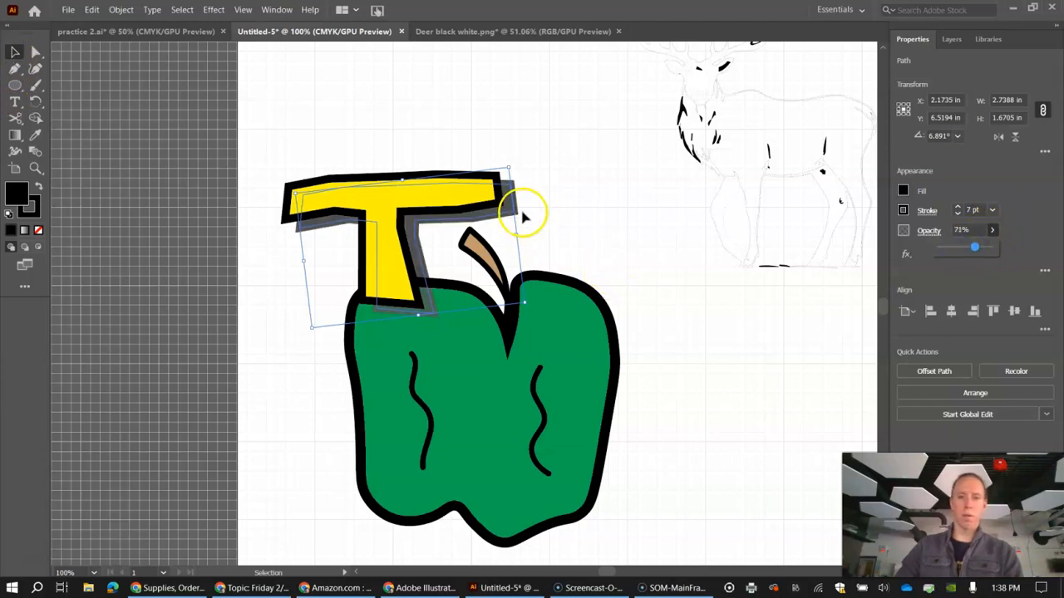
Step: Reselect the semi-transparent shadow T and nudge it slightly left and up, closer behind the yellow T
{"action": "left_click", "coordinate": [516, 213]}
{"action": "left_click", "coordinate": [503, 218]}
{"action": "left_click", "coordinate": [558, 228]}
{"action": "left_click", "coordinate": [506, 216]}
{"action": "key", "text": "Left"}
{"action": "key", "text": "Left"}
{"action": "key", "text": "Left"}
{"action": "key", "text": "Up"}
{"action": "key", "text": "Up"}
{"action": "key", "text": "Up"}
{"action": "key", "text": "Up"}
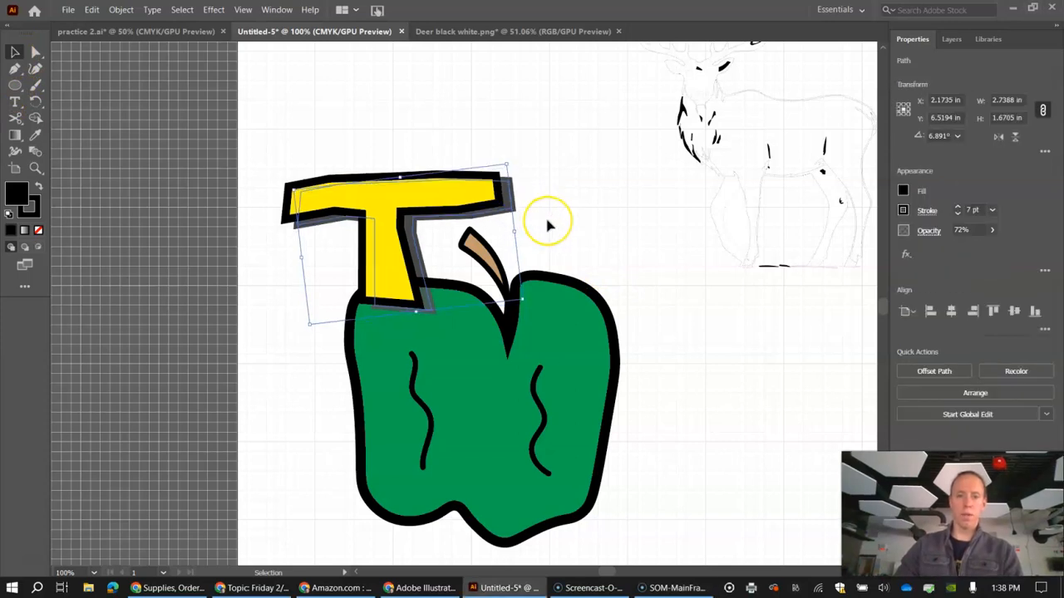
Step: Fine-tune the shadow T's sideways offset behind the yellow T with small nudges left and back right, and deselect it
{"action": "key", "text": "Left"}
{"action": "key", "text": "Left"}
{"action": "key", "text": "Left"}
{"action": "key", "text": "Left"}
{"action": "key", "text": "Left"}
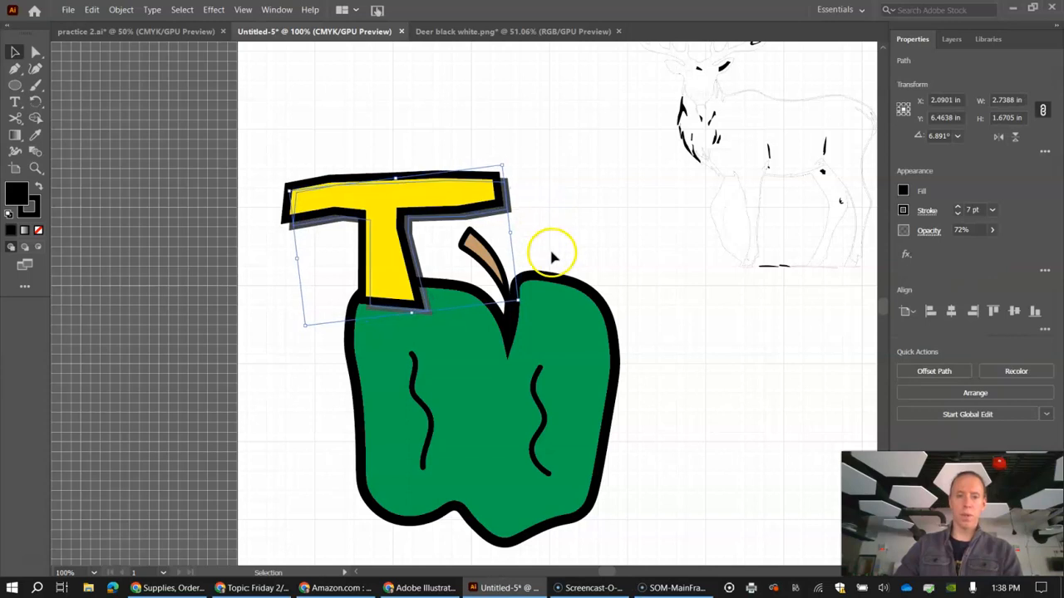
{"action": "key", "text": "Right"}
{"action": "key", "text": "Right"}
{"action": "key", "text": "Right"}
{"action": "key", "text": "Right"}
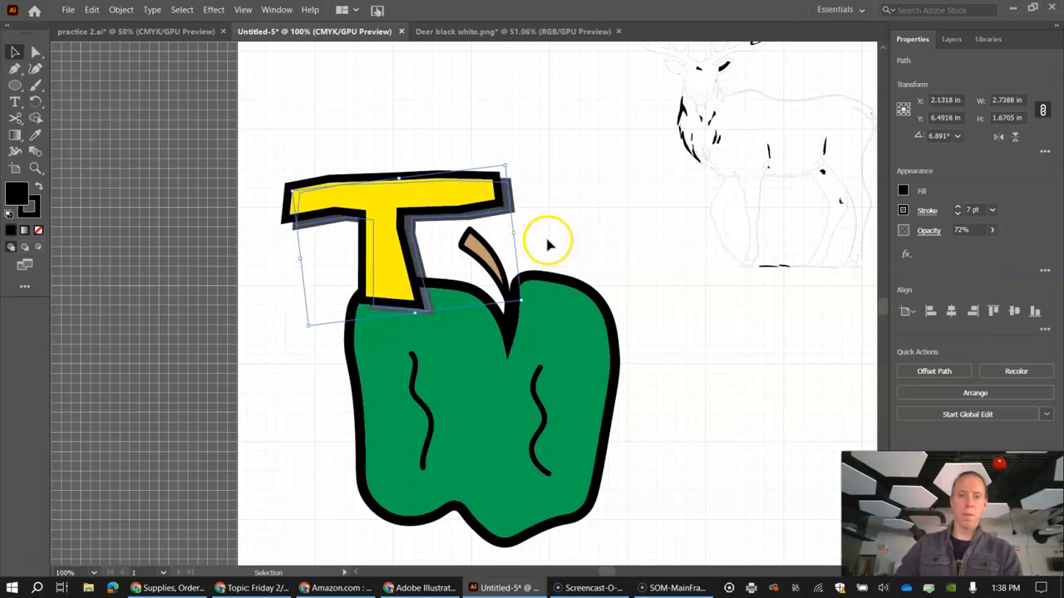
{"action": "left_click", "coordinate": [444, 103]}
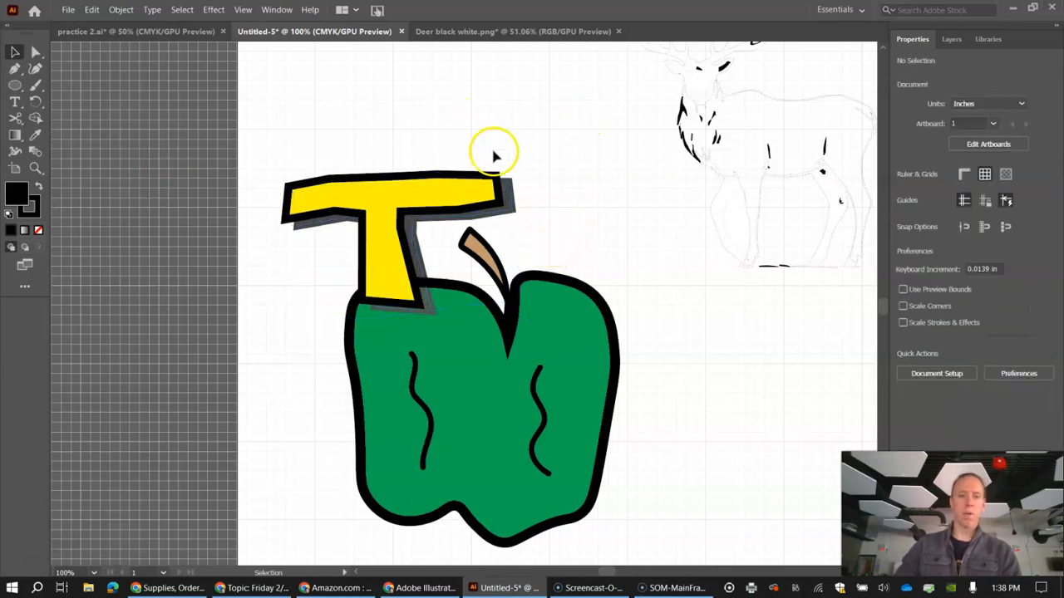
Step: Group the yellow T with its shadow, move the group slightly up above the apple, and deselect it
{"action": "left_click", "coordinate": [519, 202]}
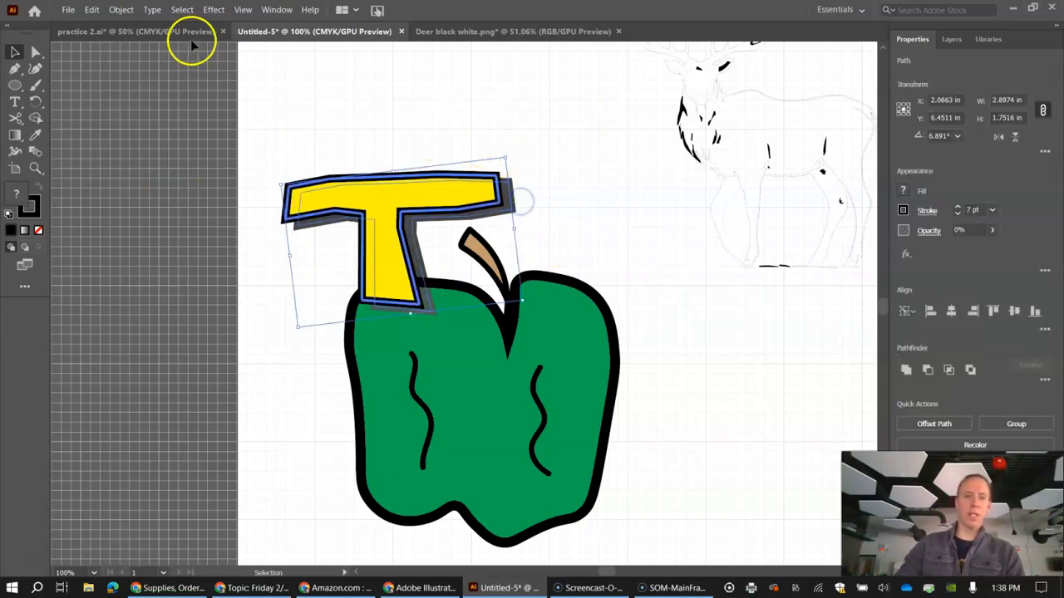
{"action": "left_click", "coordinate": [118, 10]}
{"action": "left_click", "coordinate": [137, 68]}
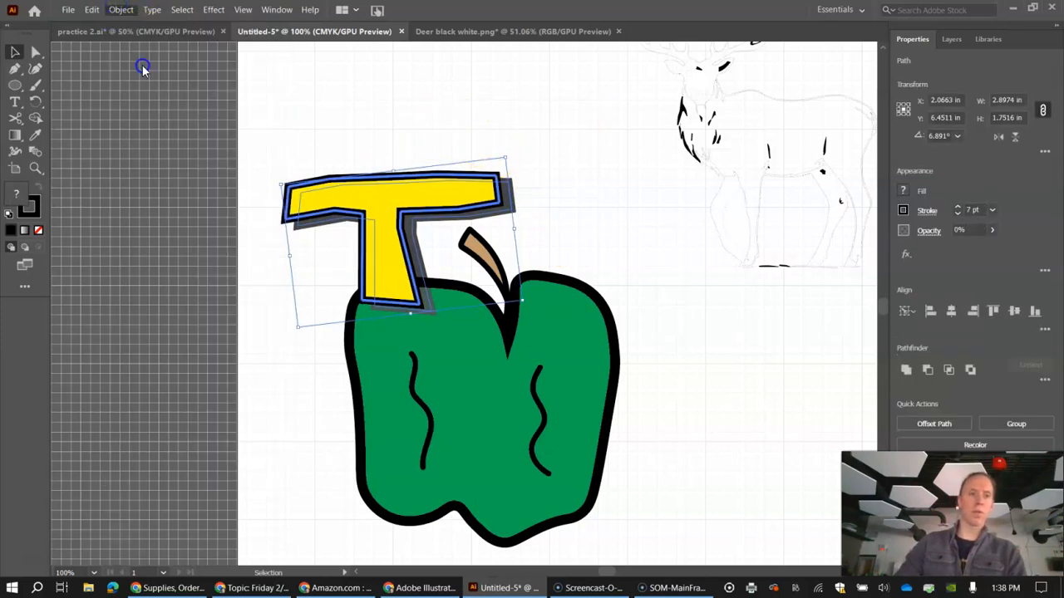
{"action": "left_click", "coordinate": [385, 112]}
{"action": "mouse_move", "coordinate": [447, 196]}
{"action": "left_mouse_down"}
{"action": "mouse_move", "coordinate": [445, 164]}
{"action": "mouse_move", "coordinate": [432, 211]}
{"action": "mouse_move", "coordinate": [444, 198]}
{"action": "left_mouse_up"}
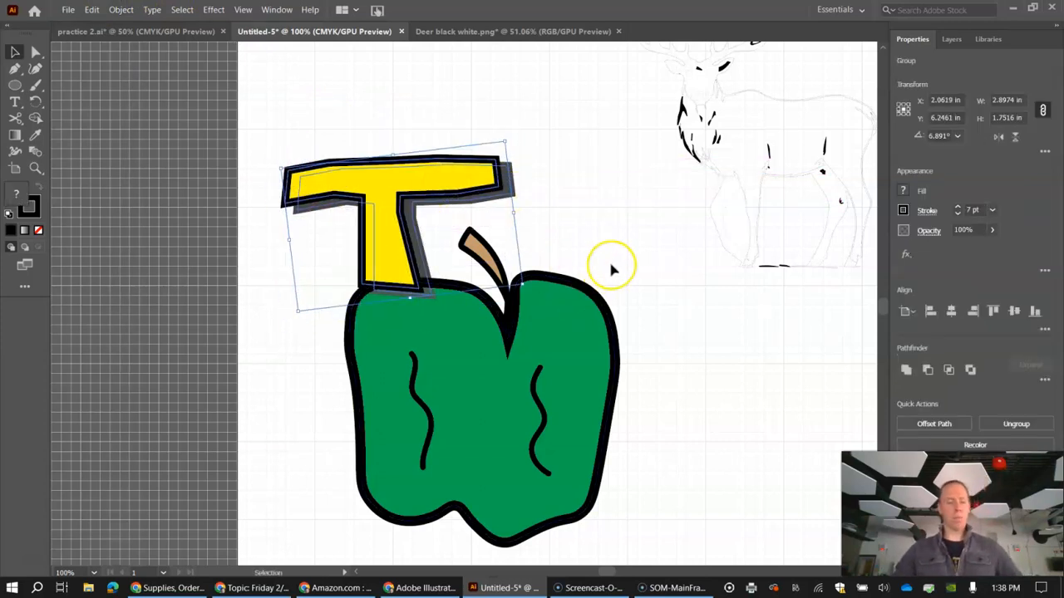
{"action": "left_click", "coordinate": [666, 342]}
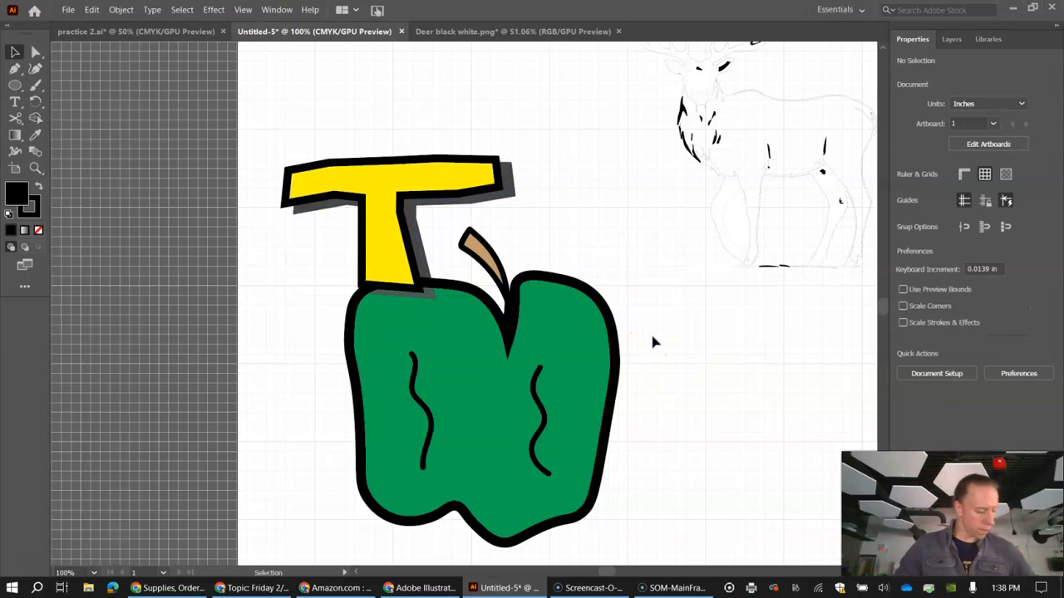
{"action": "left_click", "coordinate": [471, 163]}
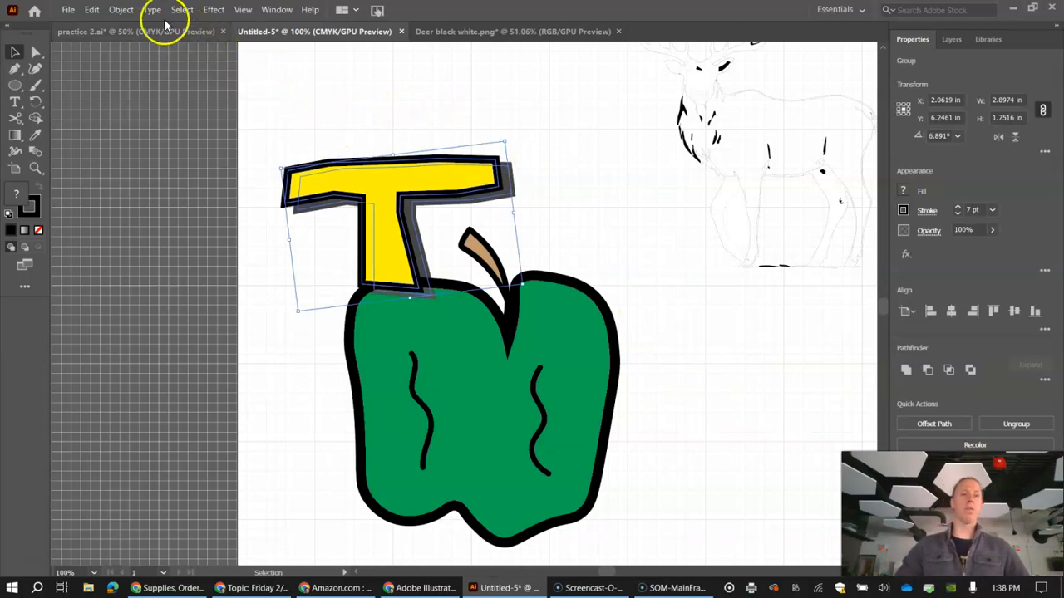
{"action": "left_click", "coordinate": [121, 10]}
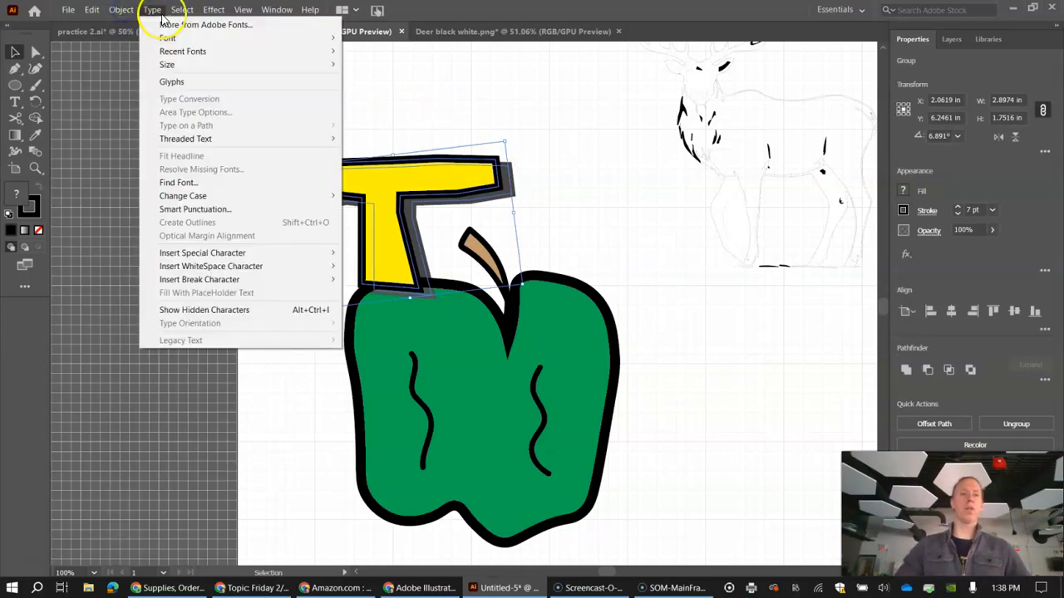
{"action": "mouse_move", "coordinate": [254, 24]}
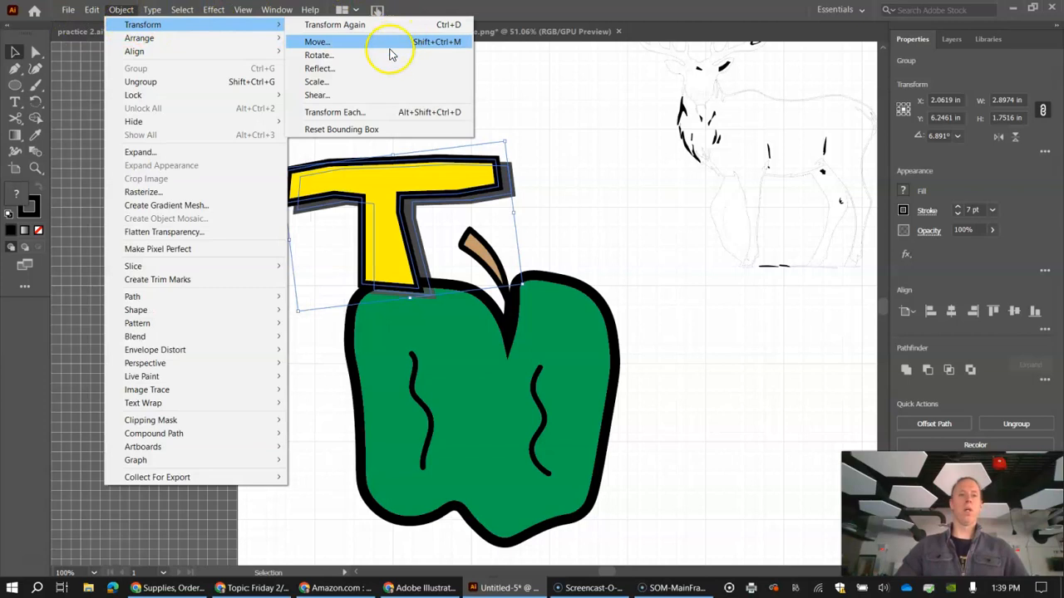
{"action": "left_click", "coordinate": [322, 60]}
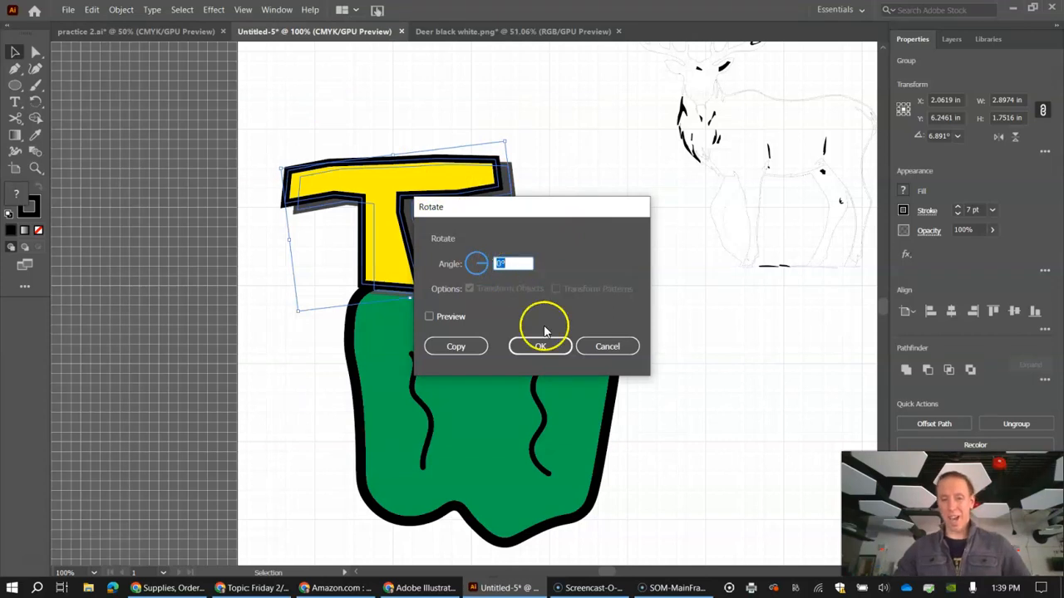
{"action": "left_click", "coordinate": [617, 350]}
{"action": "left_click", "coordinate": [551, 149]}
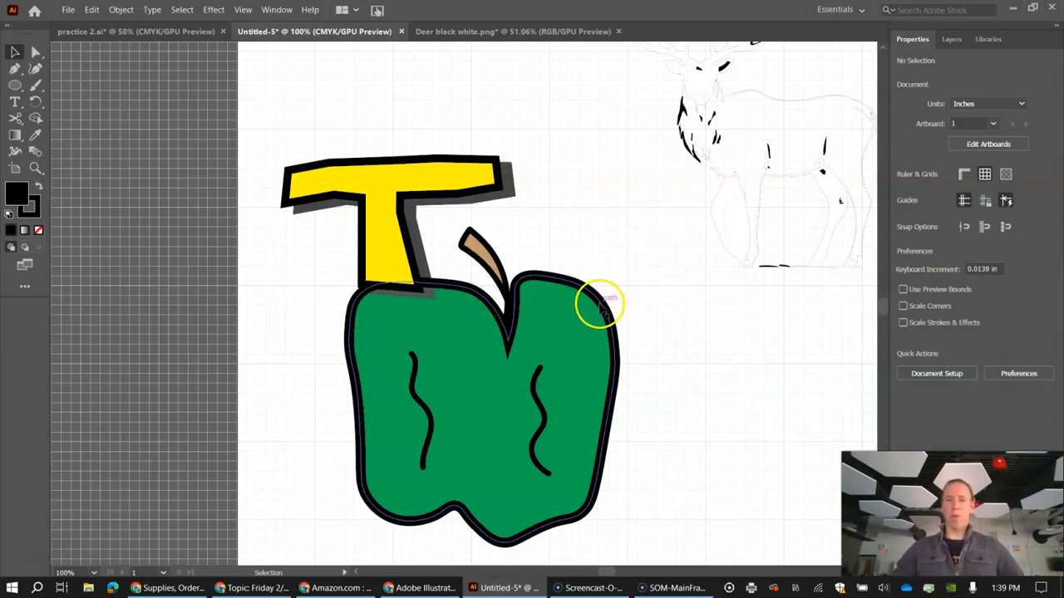
Step: Reflect the grouped apple across the vertical axis
{"action": "left_click", "coordinate": [599, 307]}
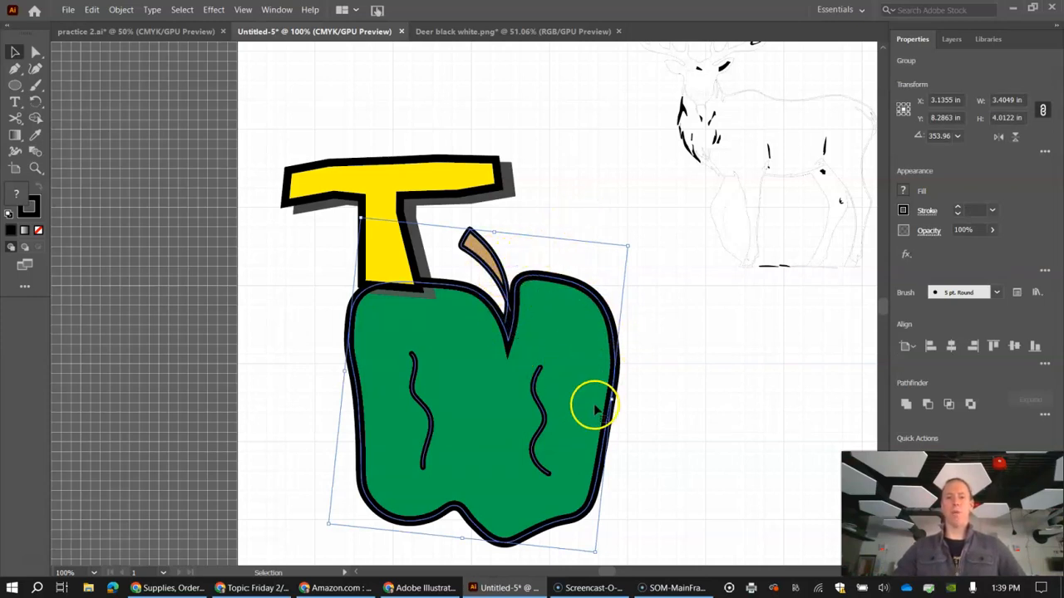
{"action": "scroll", "coordinate": [474, 358], "scroll_direction": "down", "scroll_amount": 2}
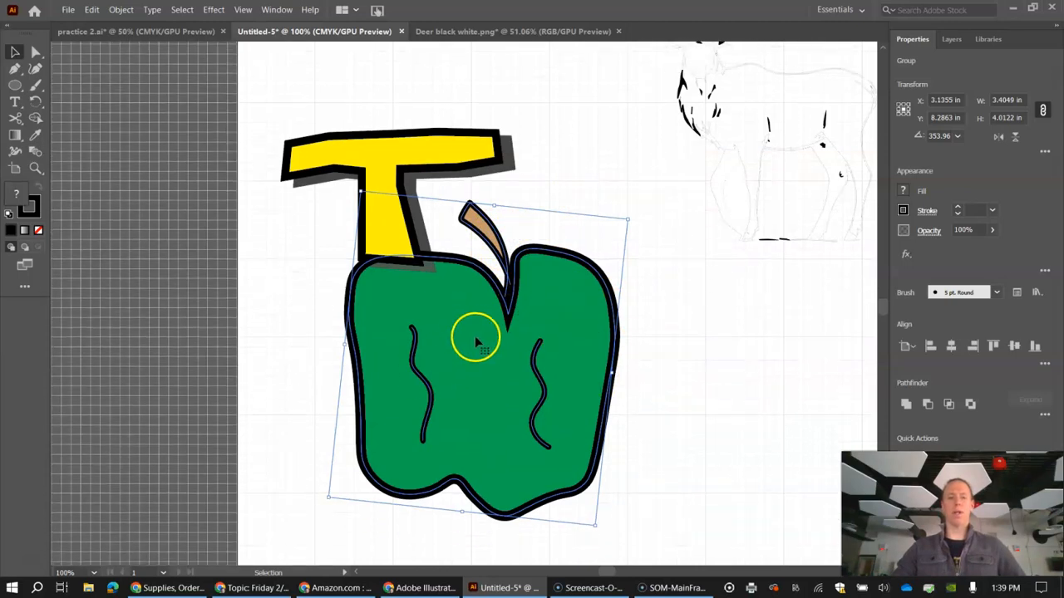
{"action": "left_click", "coordinate": [123, 9]}
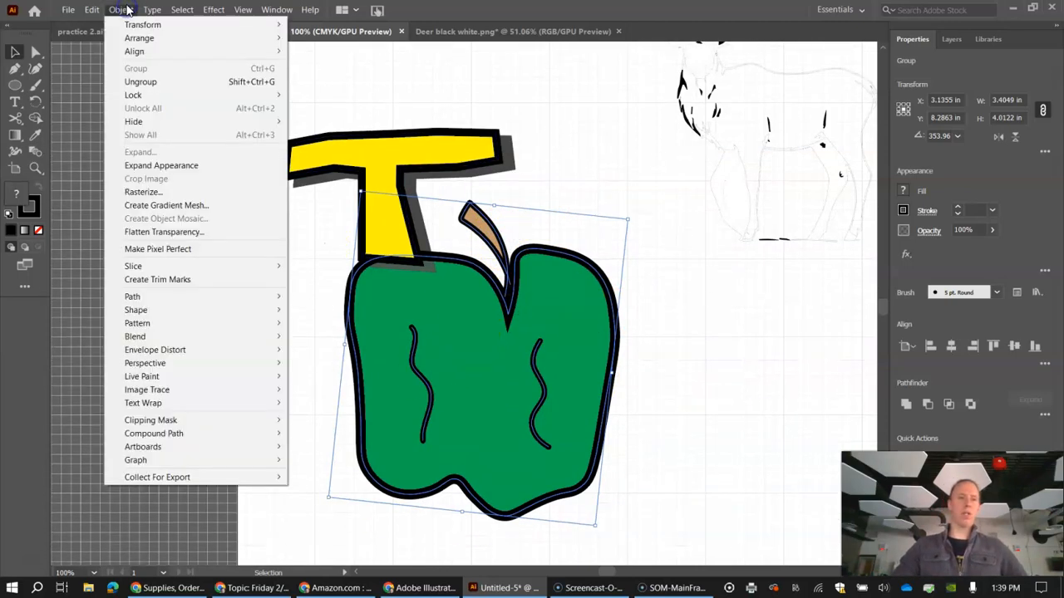
{"action": "mouse_move", "coordinate": [199, 46]}
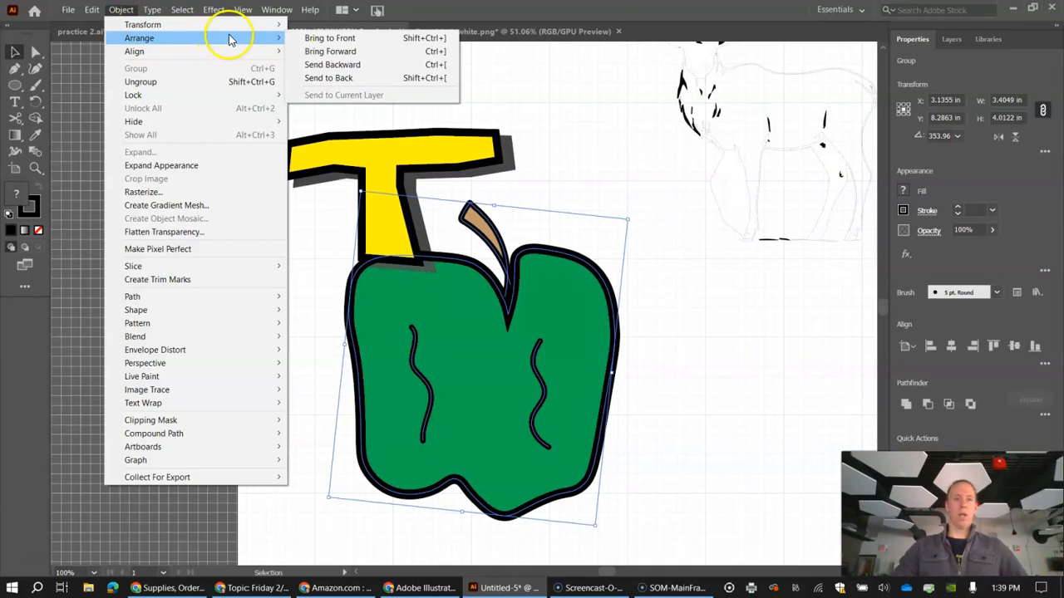
{"action": "mouse_move", "coordinate": [249, 24]}
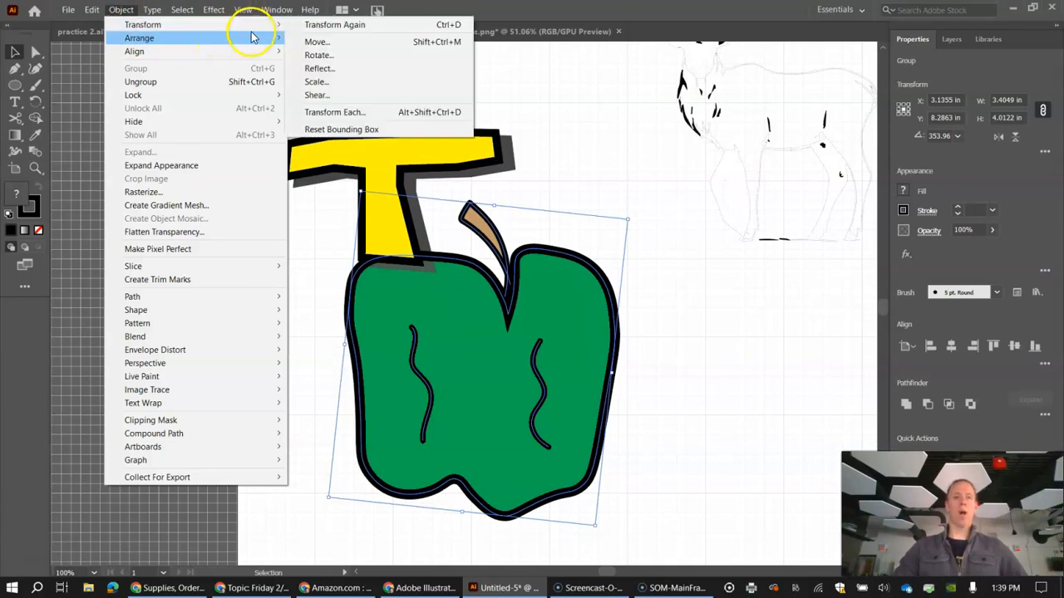
{"action": "left_click", "coordinate": [338, 70]}
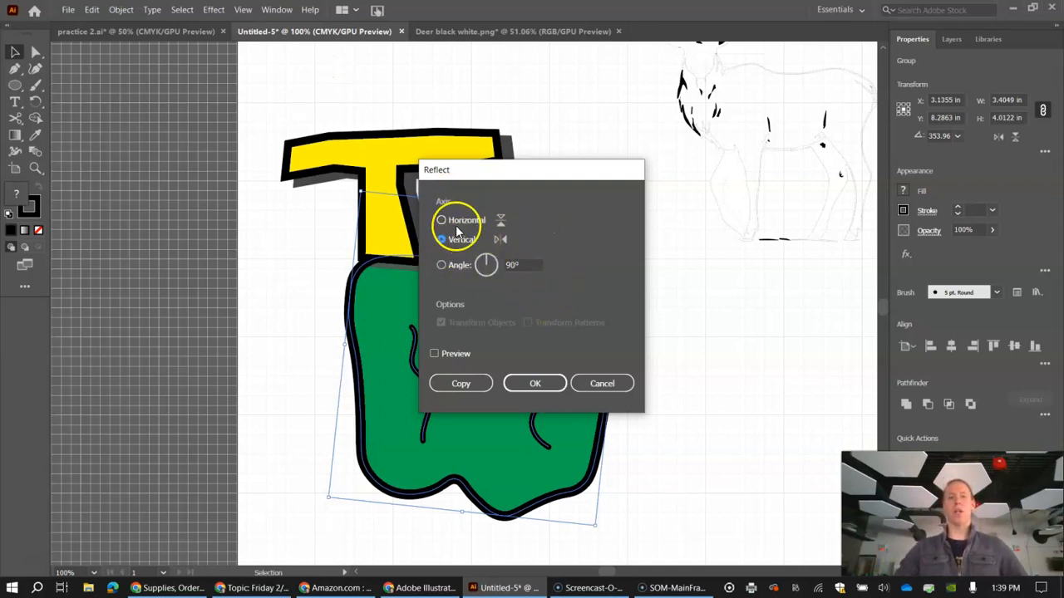
{"action": "left_click", "coordinate": [535, 385]}
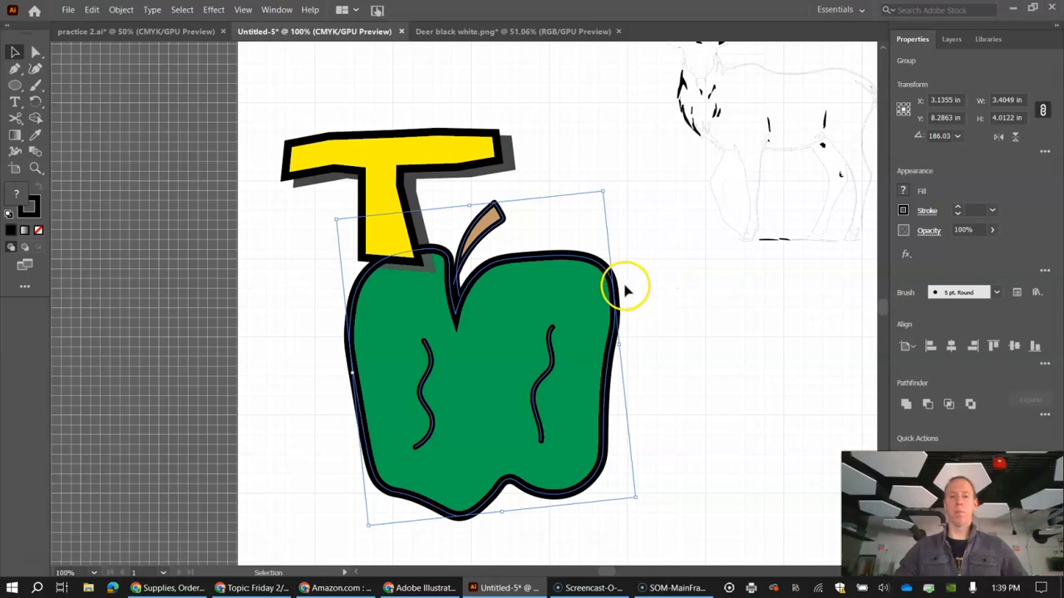
Step: Shift the mirrored apple slightly to the right and adjust its position beneath the T
{"action": "mouse_move", "coordinate": [619, 298]}
{"action": "left_mouse_down"}
{"action": "mouse_move", "coordinate": [623, 308]}
{"action": "mouse_move", "coordinate": [637, 305]}
{"action": "mouse_move", "coordinate": [627, 282]}
{"action": "mouse_move", "coordinate": [631, 300]}
{"action": "left_mouse_up"}
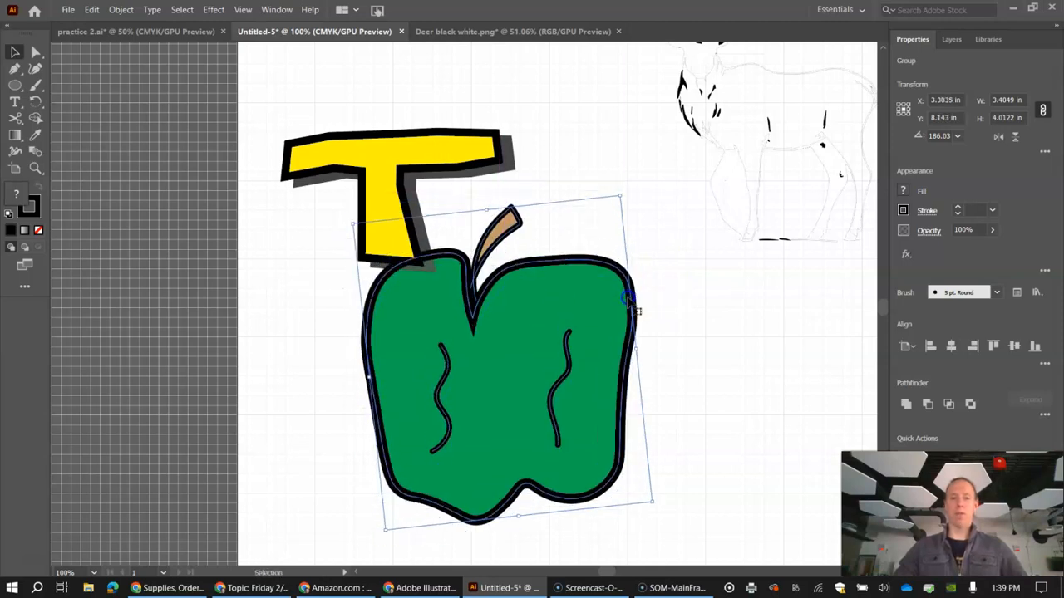
{"action": "scroll", "coordinate": [631, 299], "scroll_direction": "down", "scroll_amount": 1}
{"action": "scroll", "coordinate": [637, 309], "scroll_direction": "down", "scroll_amount": 1}
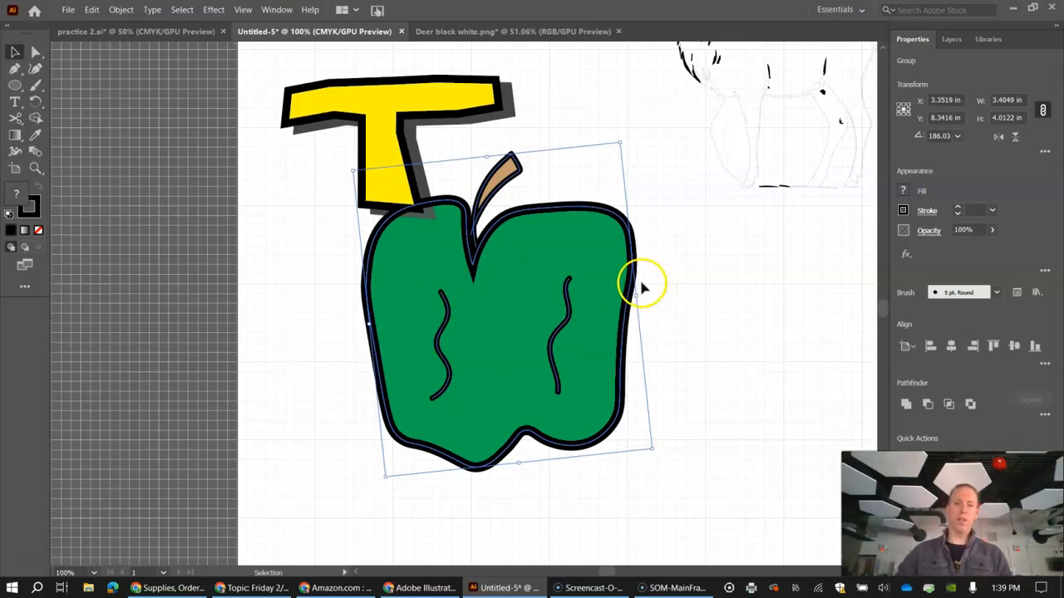
{"action": "left_click_drag", "start_coordinate": [634, 285], "coordinate": [627, 294]}
Step: Undo the apple's moves and its reflection, and deselect it
{"action": "key", "text": "ctrl+z"}
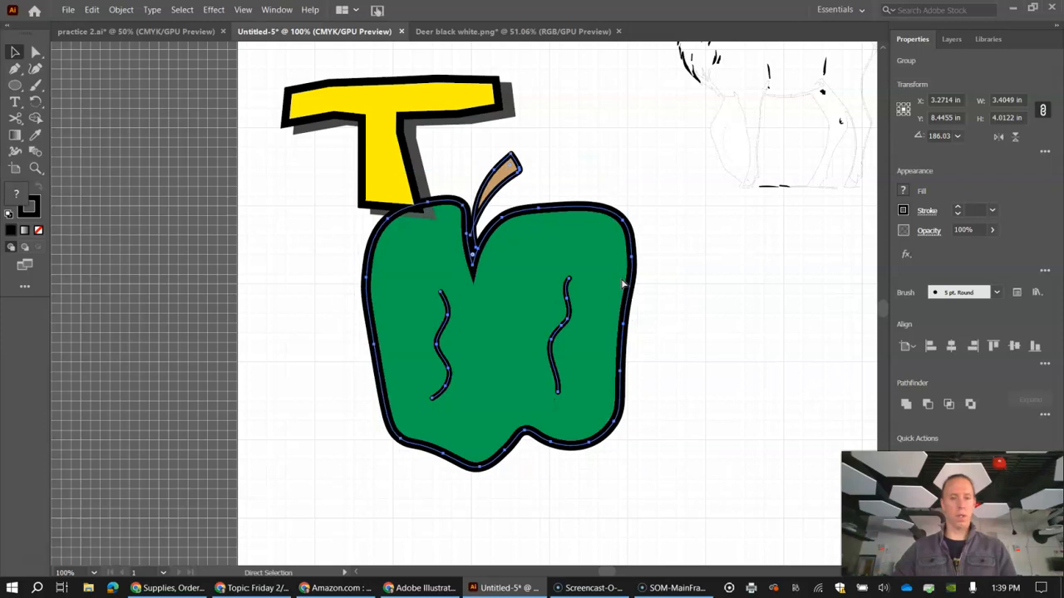
{"action": "key", "text": "ctrl+z"}
{"action": "key", "text": "ctrl+z"}
{"action": "key", "text": "ctrl+z"}
{"action": "key", "text": "ctrl+z"}
{"action": "key", "text": "ctrl+z"}
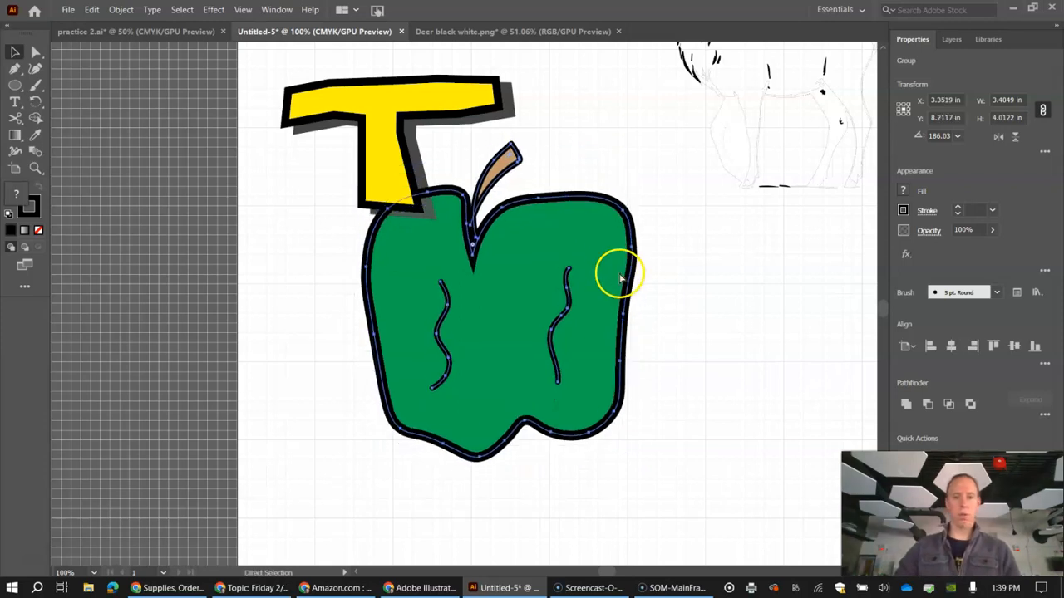
{"action": "key", "text": "ctrl+z"}
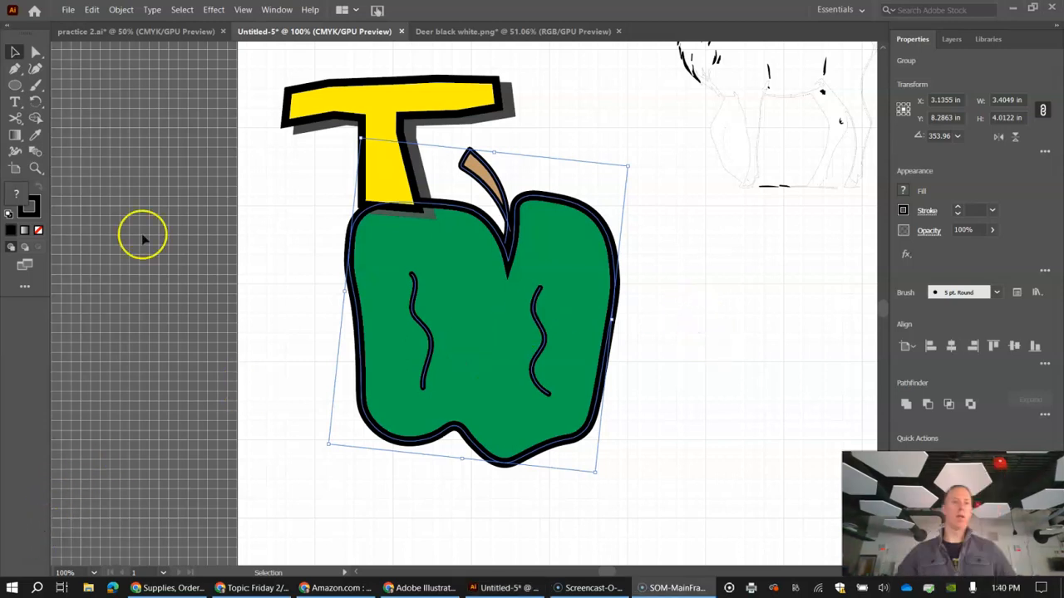
{"action": "left_click", "coordinate": [273, 177]}
{"action": "left_click", "coordinate": [246, 137]}
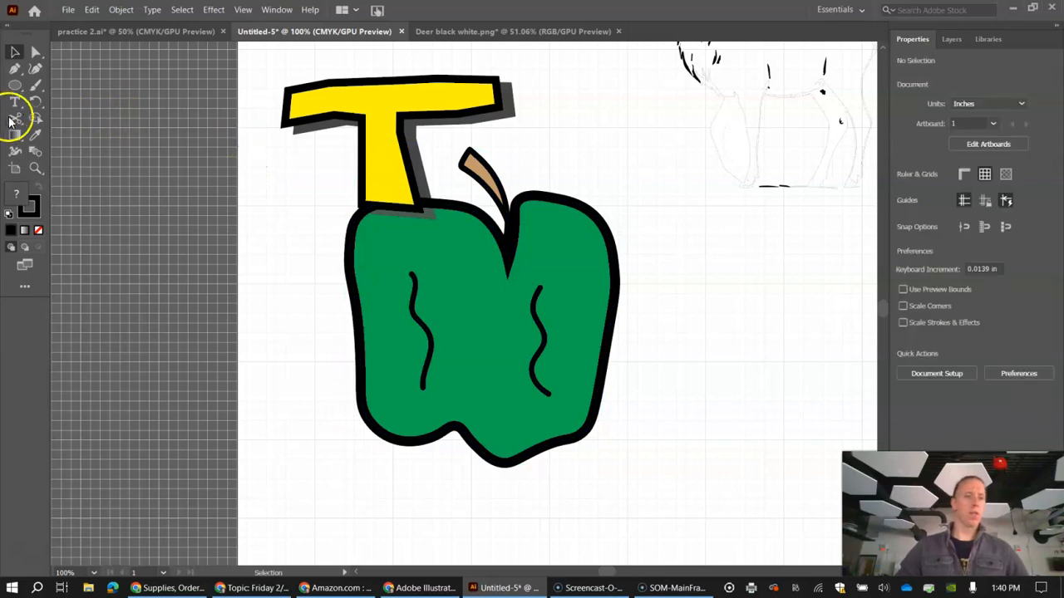
{"action": "left_click", "coordinate": [14, 121]}
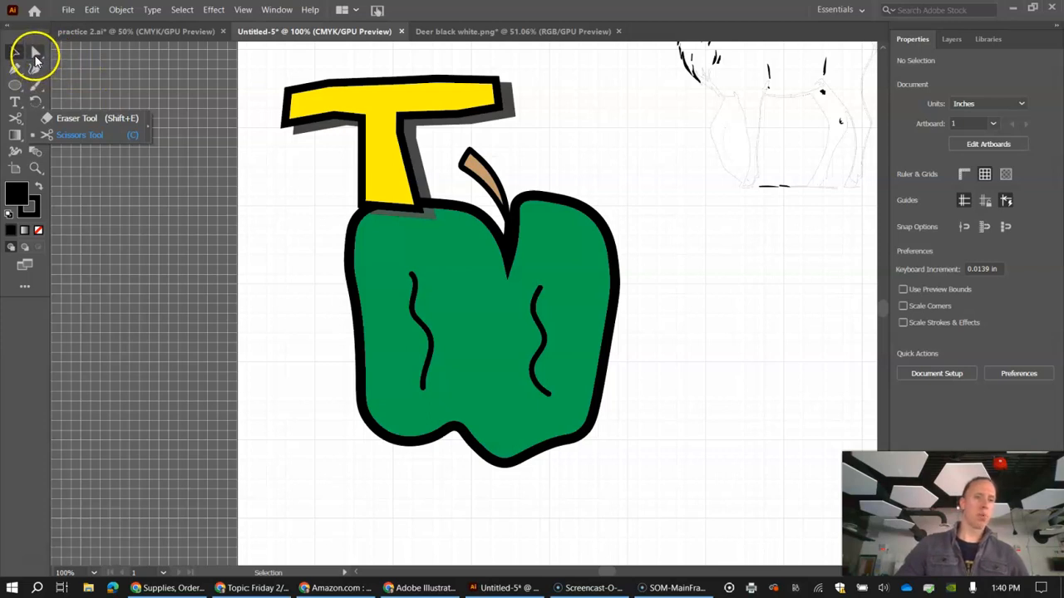
{"action": "left_click", "coordinate": [268, 67]}
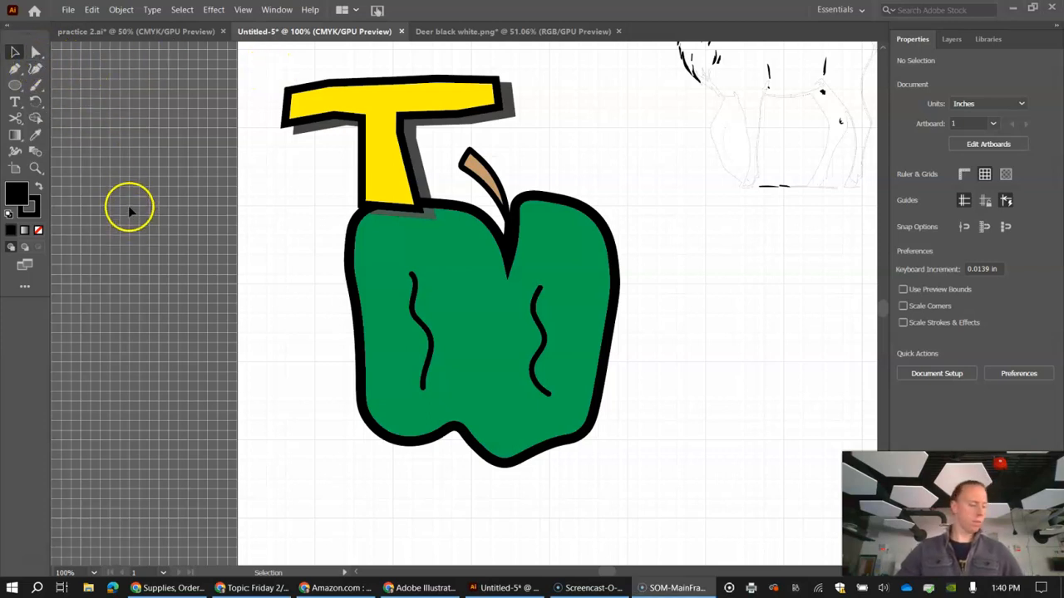
Step: Draw a rectangle about 1.73 in wide and 1.19 in high to the right of the apple and fill it with magenta pink
{"action": "left_click", "coordinate": [19, 89]}
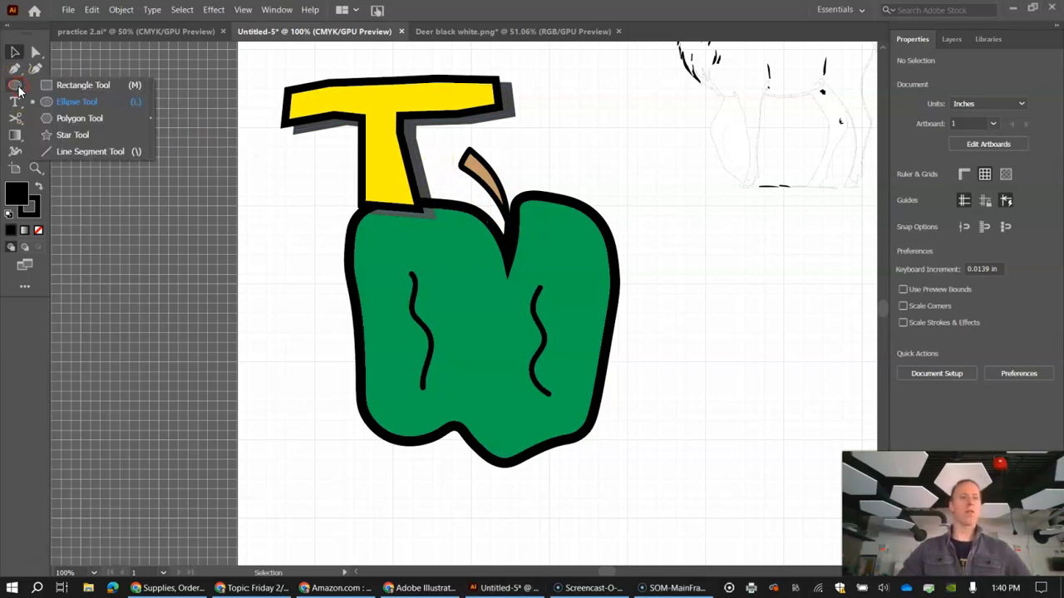
{"action": "left_click", "coordinate": [86, 85]}
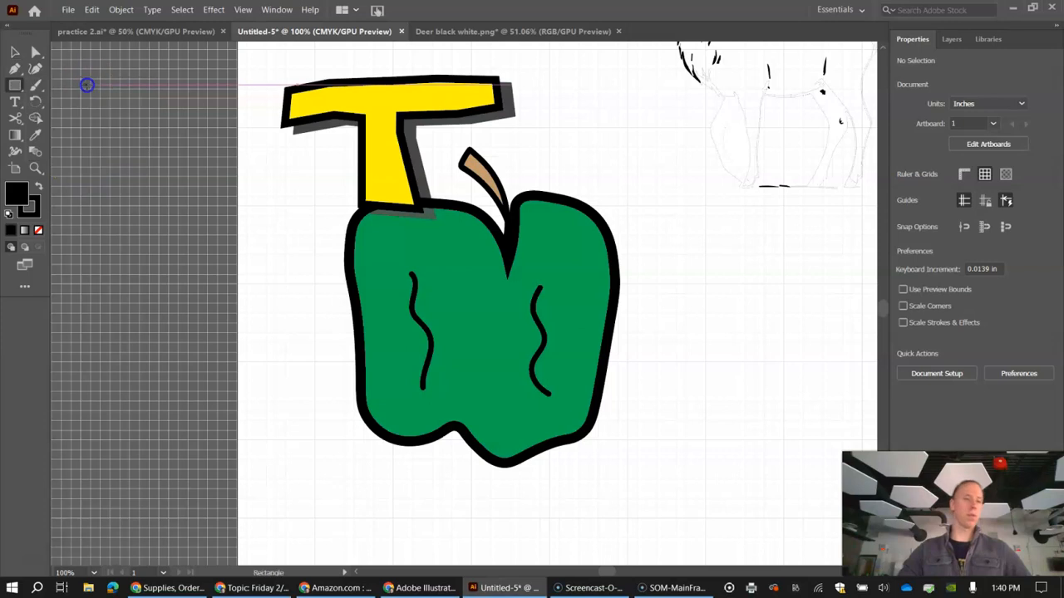
{"action": "left_click_drag", "start_coordinate": [652, 259], "coordinate": [790, 355]}
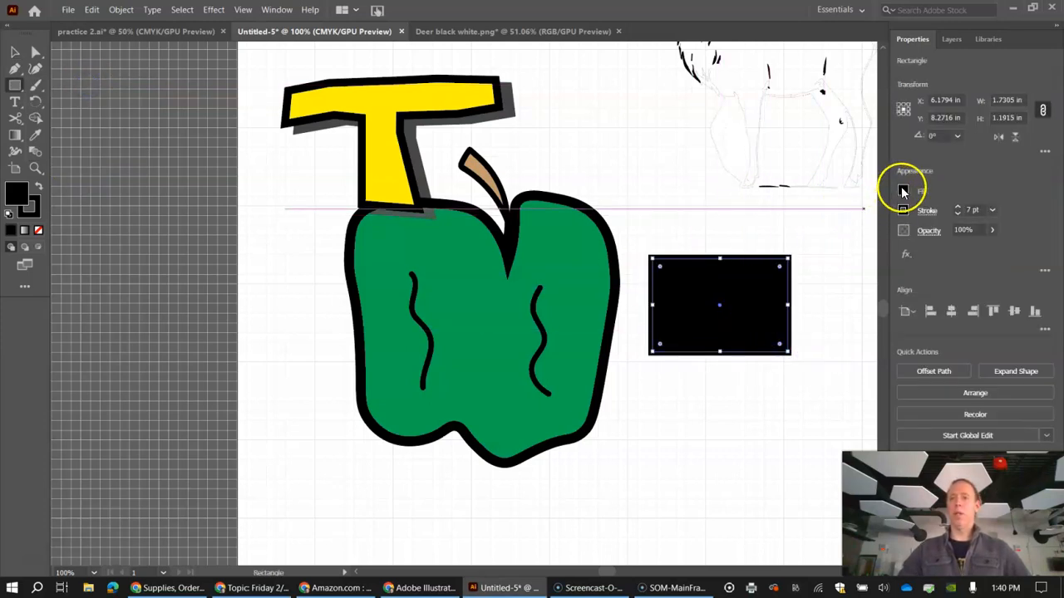
{"action": "left_click", "coordinate": [902, 190]}
{"action": "left_click", "coordinate": [839, 240]}
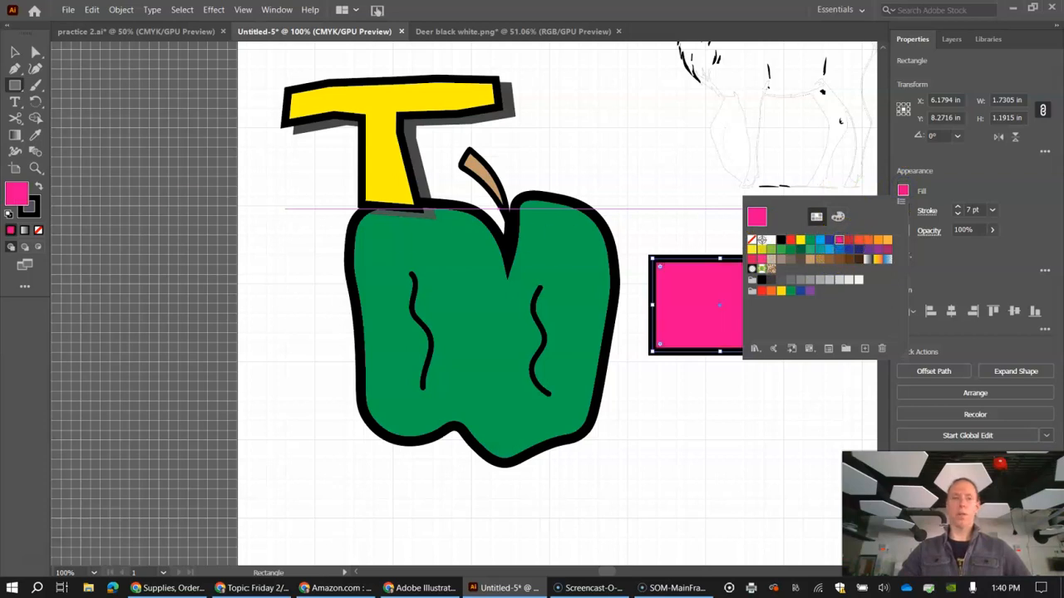
Step: Move the pink rectangle over the apple's right edge and rotate it about 10° clockwise
{"action": "left_click", "coordinate": [18, 55]}
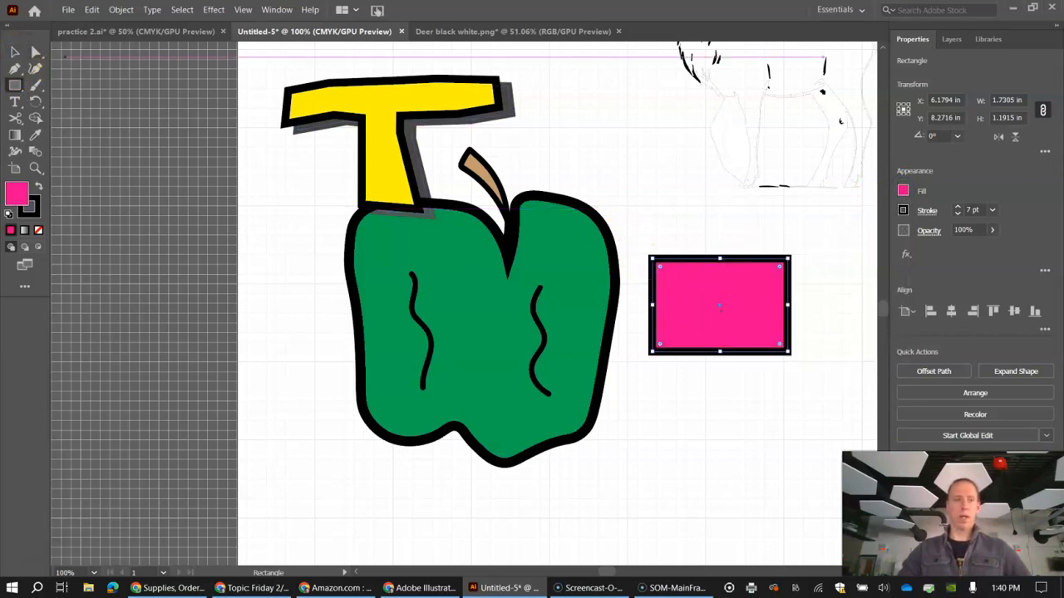
{"action": "left_click_drag", "start_coordinate": [722, 305], "coordinate": [644, 330]}
{"action": "left_click_drag", "start_coordinate": [714, 278], "coordinate": [729, 292]}
{"action": "left_click_drag", "start_coordinate": [660, 336], "coordinate": [657, 296]}
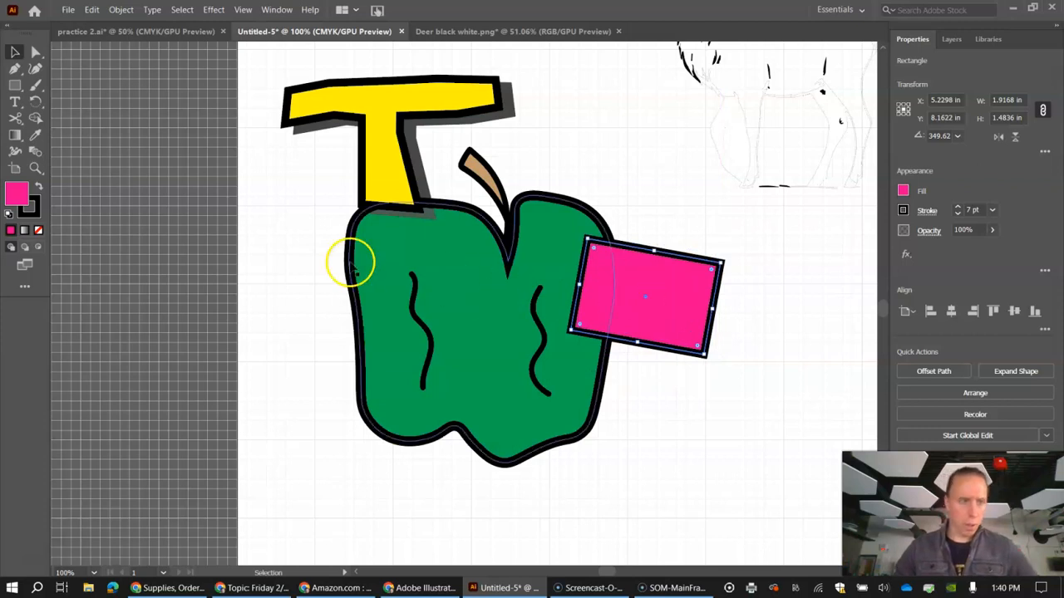
Step: Draw an upright ellipse about 0.63 in wide and 1.28 in high over the pink rectangle's lower edge and fill it with orange
{"action": "left_click_drag", "start_coordinate": [15, 85], "coordinate": [50, 104]}
{"action": "mouse_move", "coordinate": [655, 388]}
{"action": "left_mouse_down"}
{"action": "mouse_move", "coordinate": [667, 396]}
{"action": "mouse_move", "coordinate": [622, 306]}
{"action": "left_mouse_up"}
{"action": "left_click", "coordinate": [903, 191]}
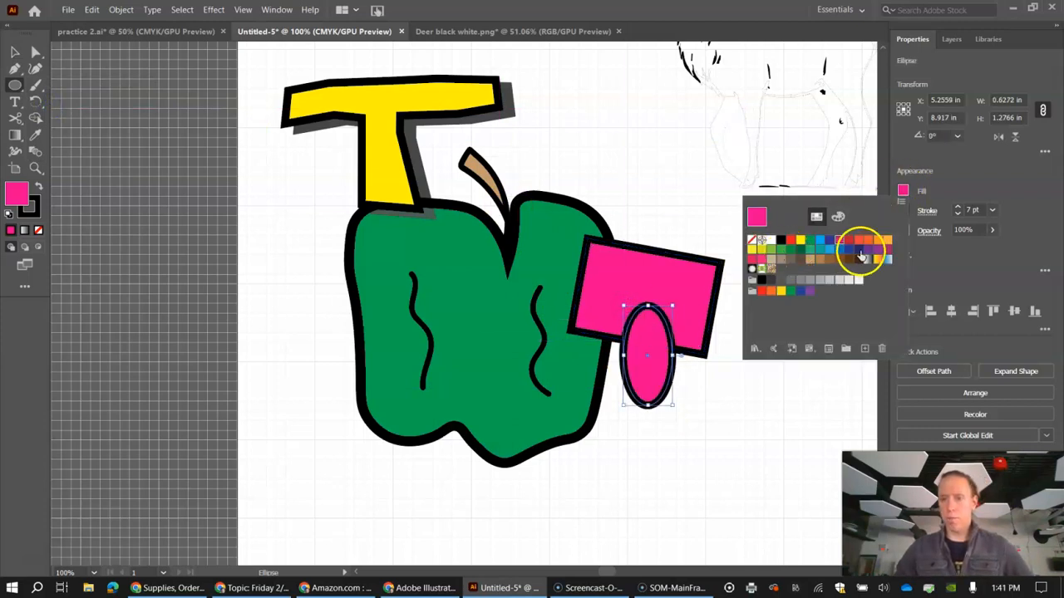
{"action": "left_click", "coordinate": [876, 243]}
{"action": "left_click", "coordinate": [13, 53]}
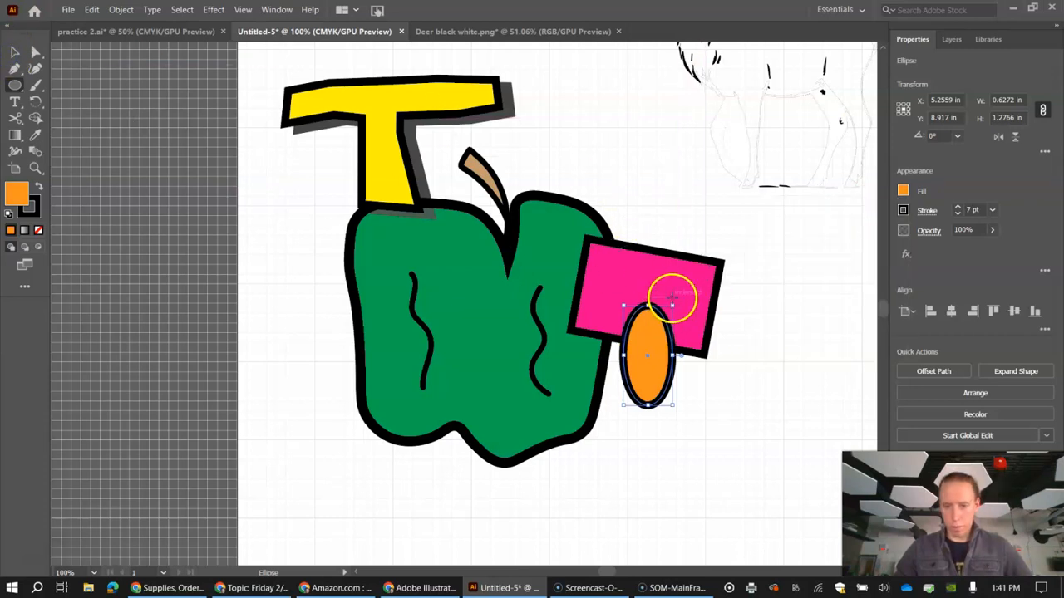
Step: Rotate the orange ellipse 30° counter-clockwise
{"action": "left_click_drag", "start_coordinate": [675, 299], "coordinate": [645, 288]}
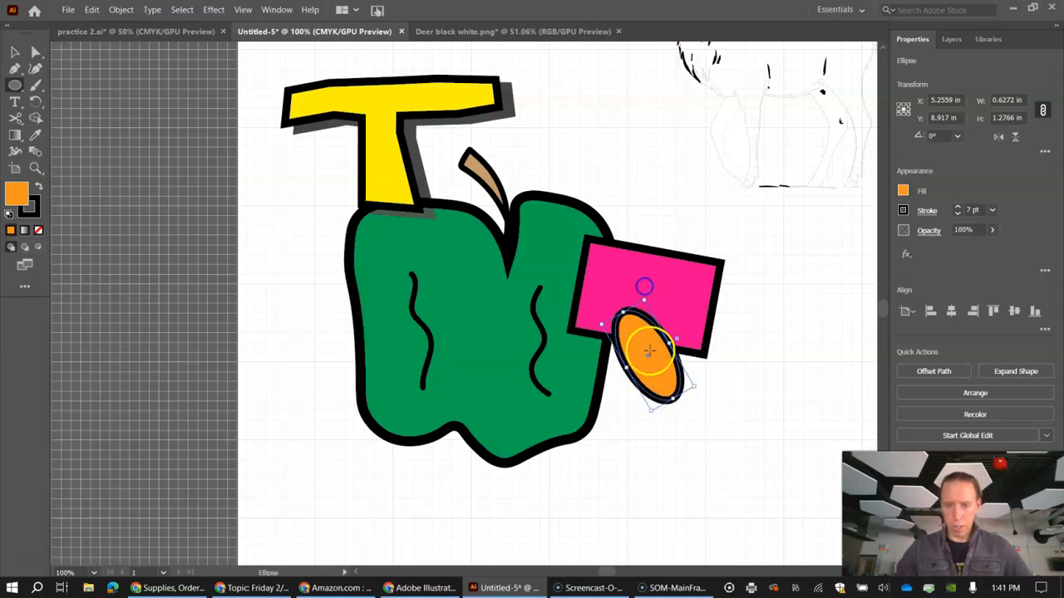
{"action": "left_click", "coordinate": [13, 53]}
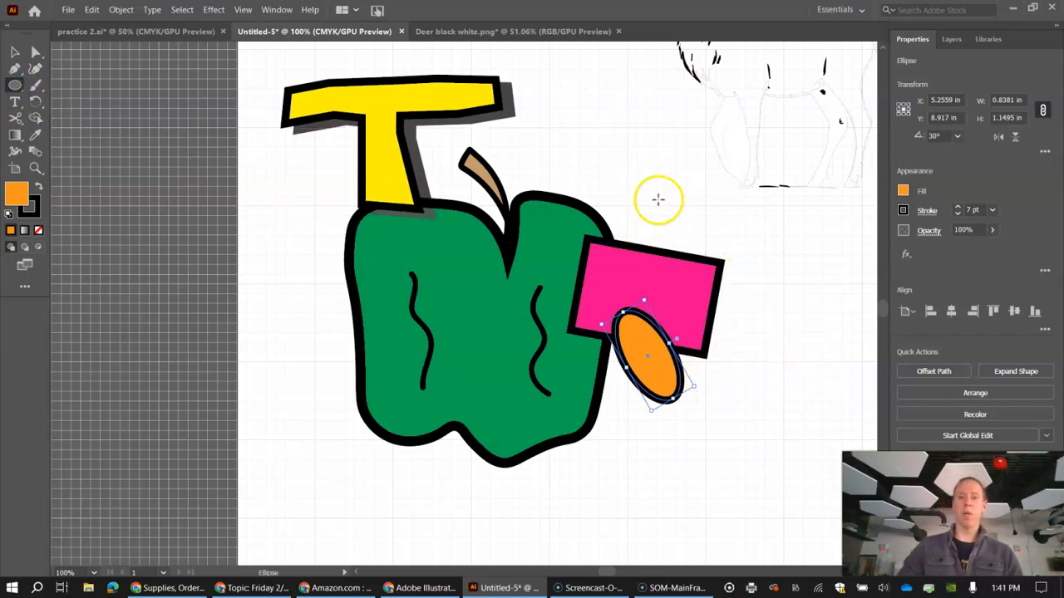
Step: Draw a circle about 1.13 in across over the pink rectangle's upper-right corner, fill it with blue and deselect it
{"action": "left_click_drag", "start_coordinate": [656, 208], "coordinate": [746, 275]}
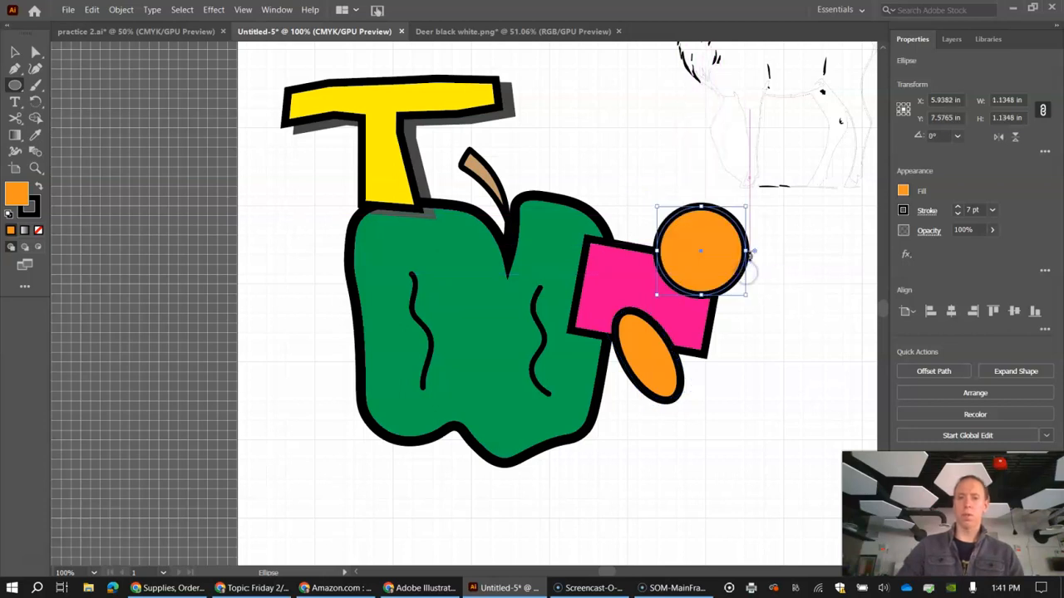
{"action": "left_click", "coordinate": [904, 190]}
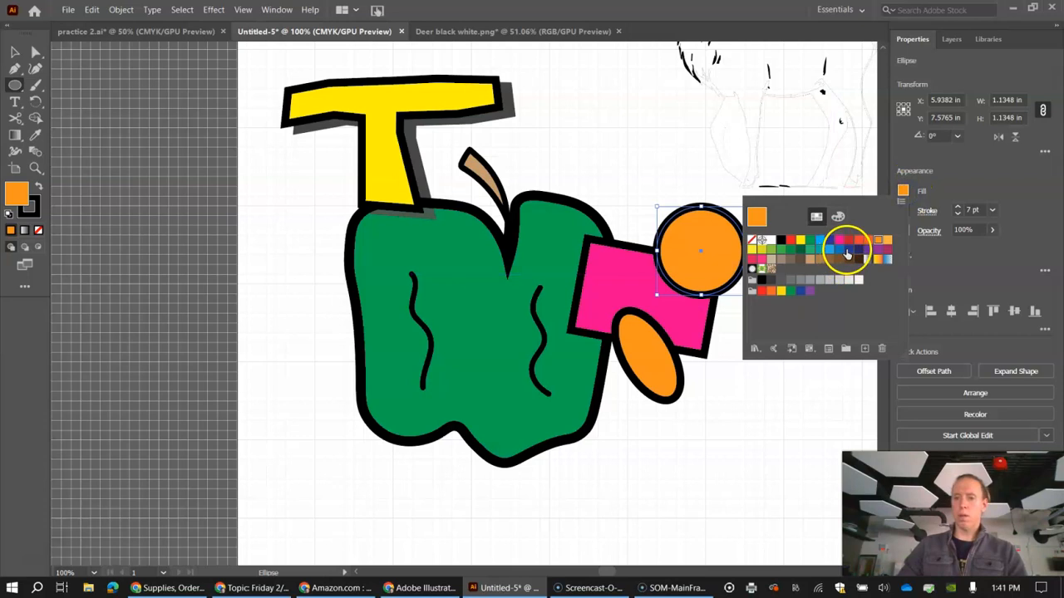
{"action": "left_click", "coordinate": [841, 252]}
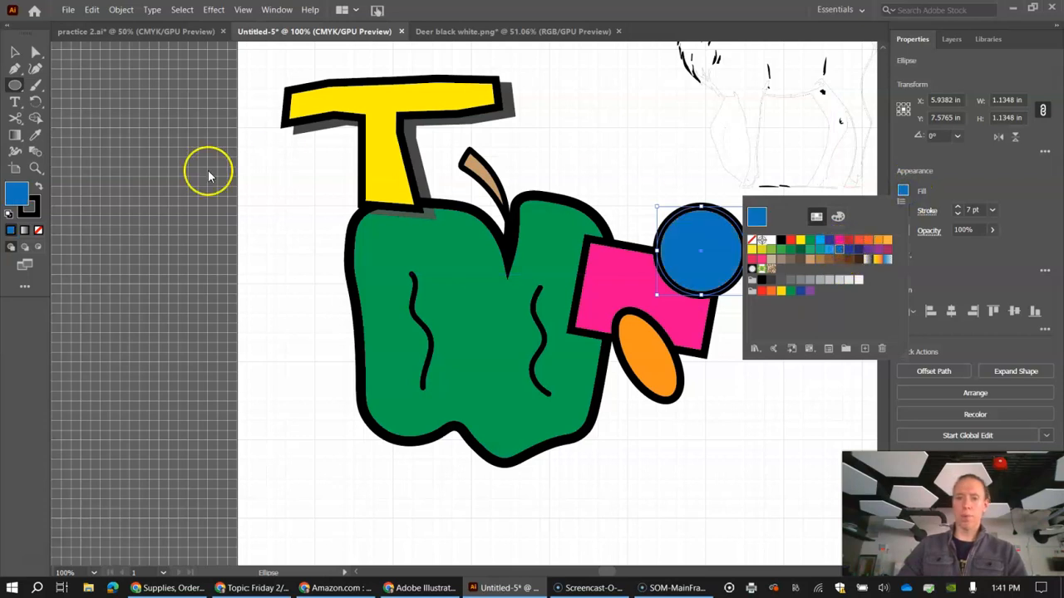
{"action": "left_click", "coordinate": [20, 53]}
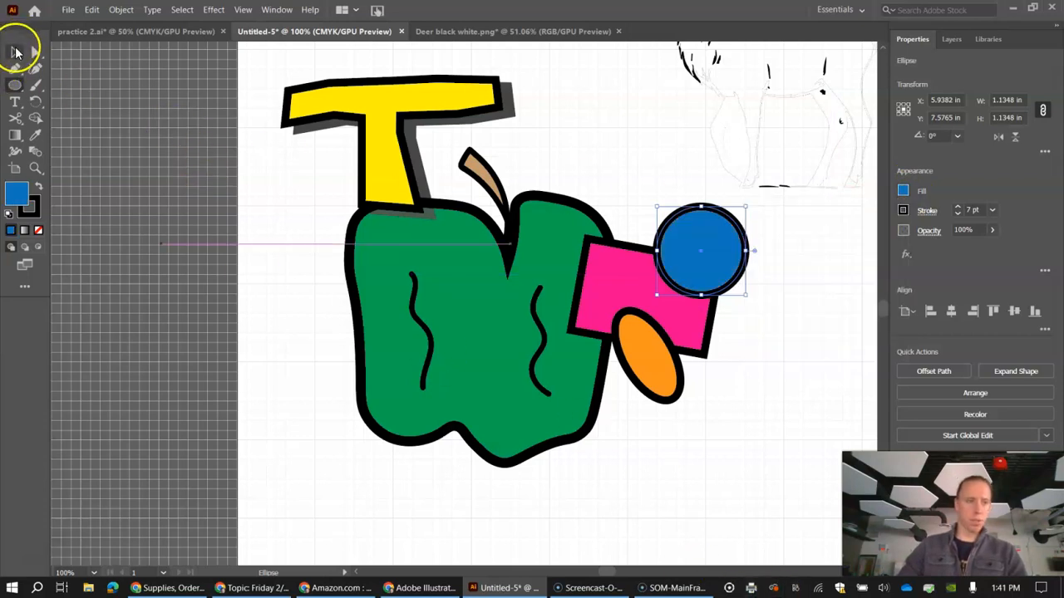
{"action": "left_click", "coordinate": [306, 334]}
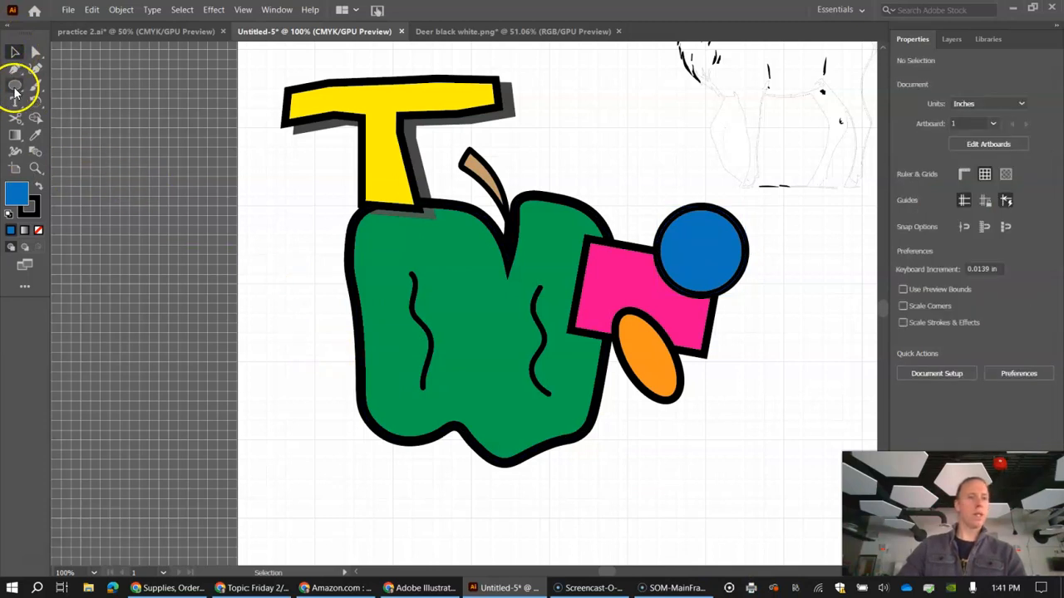
Step: Create a six-sided polygon with a radius of 1.6612 in
{"action": "left_click", "coordinate": [15, 88]}
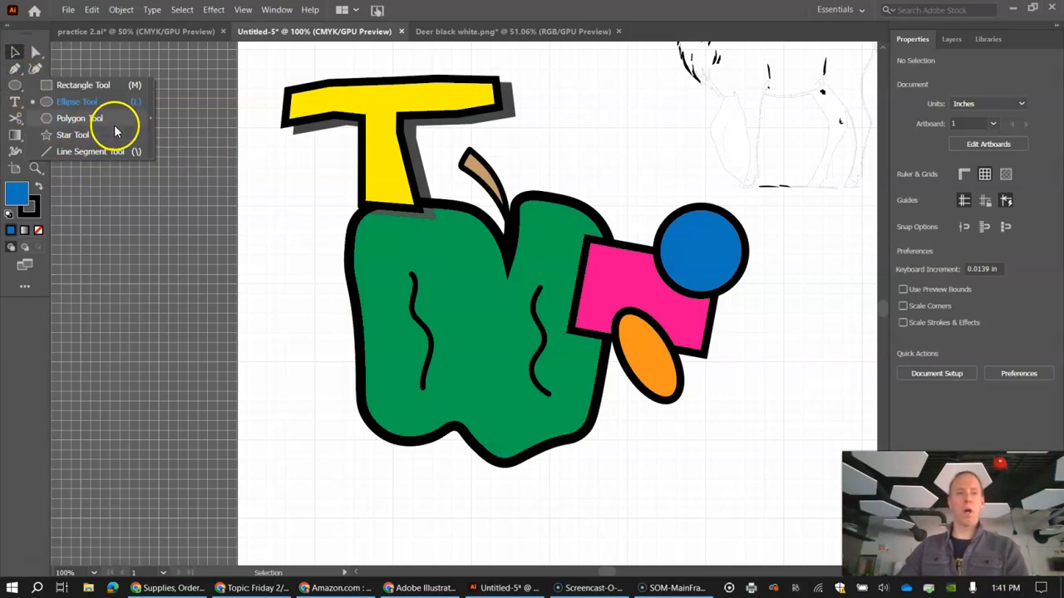
{"action": "left_click", "coordinate": [80, 124]}
{"action": "left_click", "coordinate": [79, 122]}
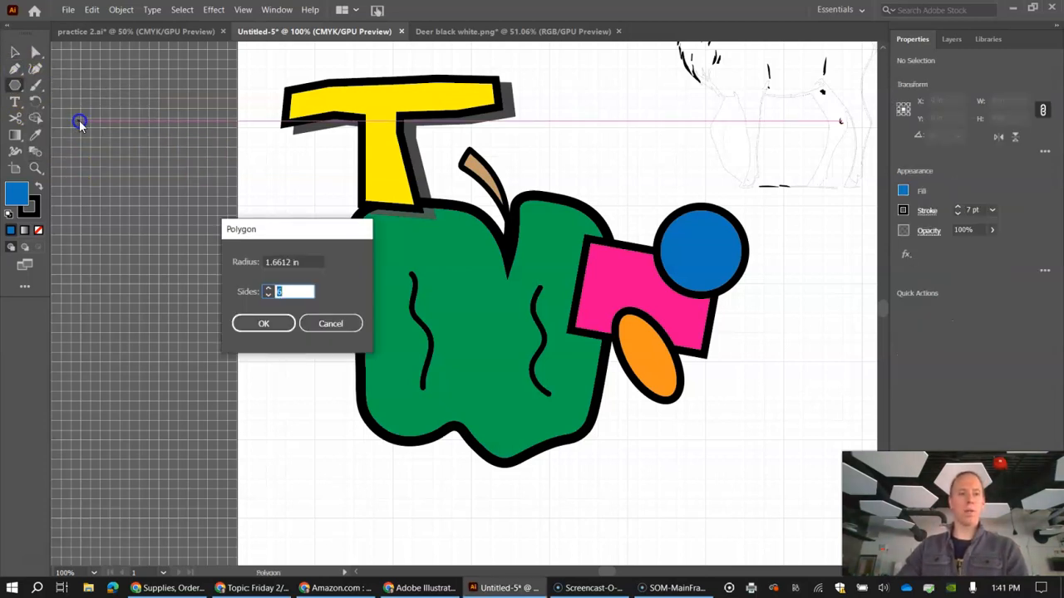
{"action": "left_click", "coordinate": [262, 325]}
Step: Squash and tilt the hexagon about 20° clockwise to about 2.67 by 1.69 in, placed over the apple's lower-right edge
{"action": "left_click", "coordinate": [10, 50]}
{"action": "left_click_drag", "start_coordinate": [183, 167], "coordinate": [487, 373]}
{"action": "left_click_drag", "start_coordinate": [256, 214], "coordinate": [314, 301]}
{"action": "left_click_drag", "start_coordinate": [404, 394], "coordinate": [606, 420]}
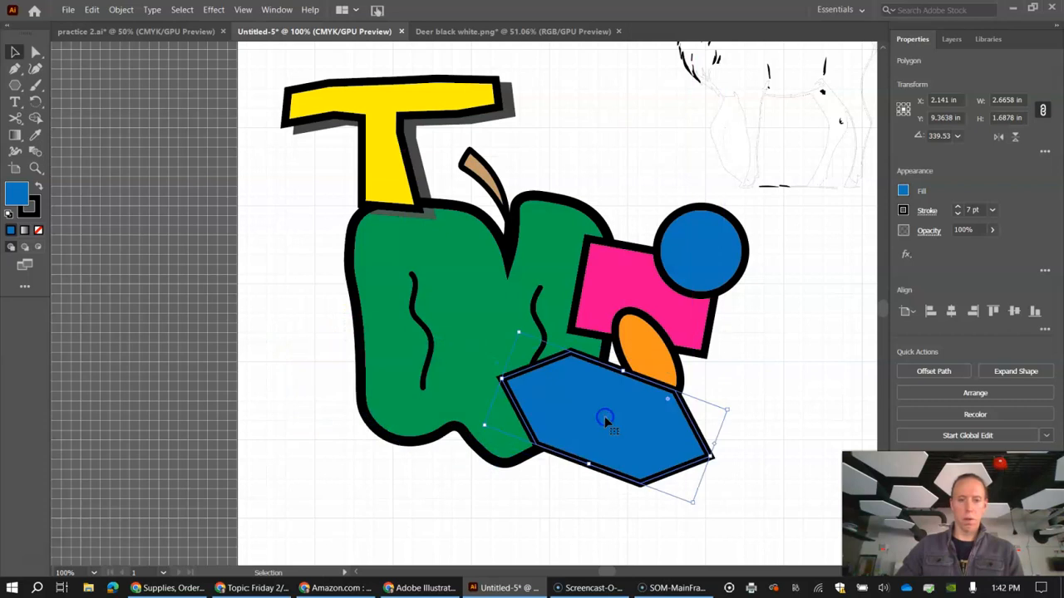
Step: Fill the hexagon with yellow-green and deselect it
{"action": "left_click", "coordinate": [904, 191]}
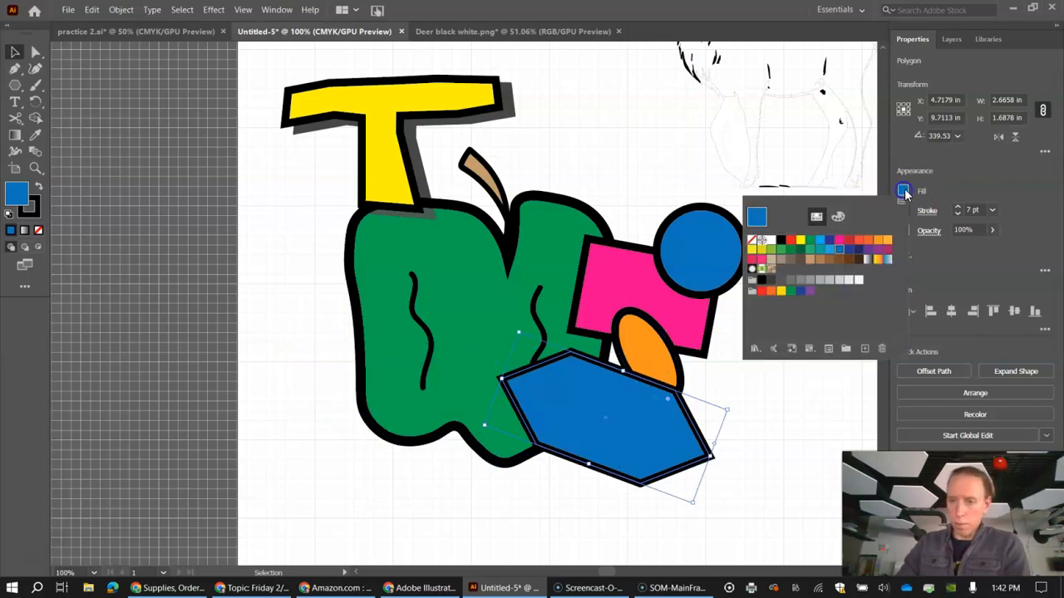
{"action": "left_click", "coordinate": [888, 241]}
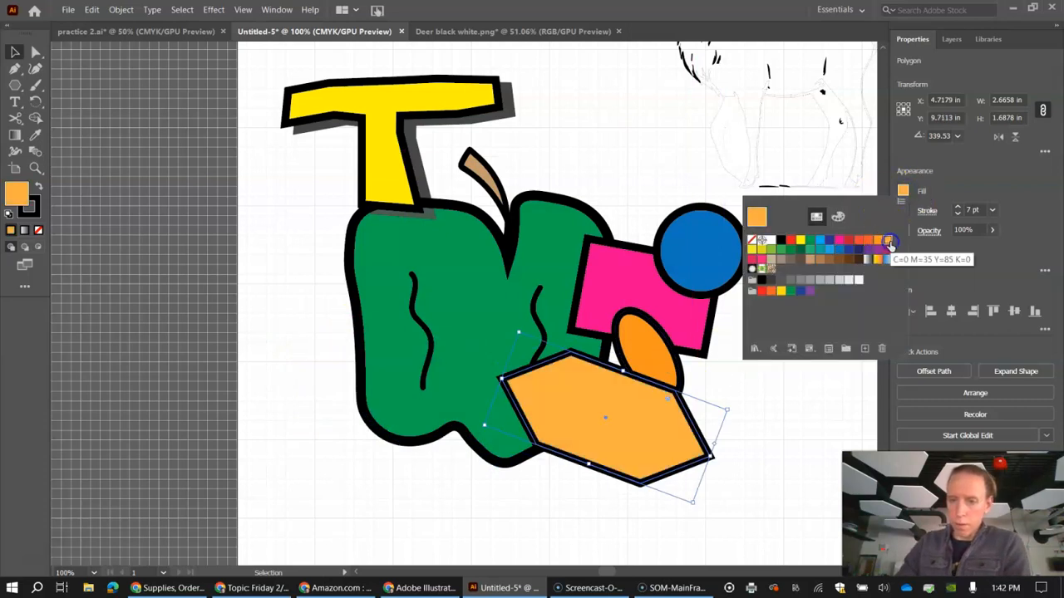
{"action": "left_click", "coordinate": [761, 251]}
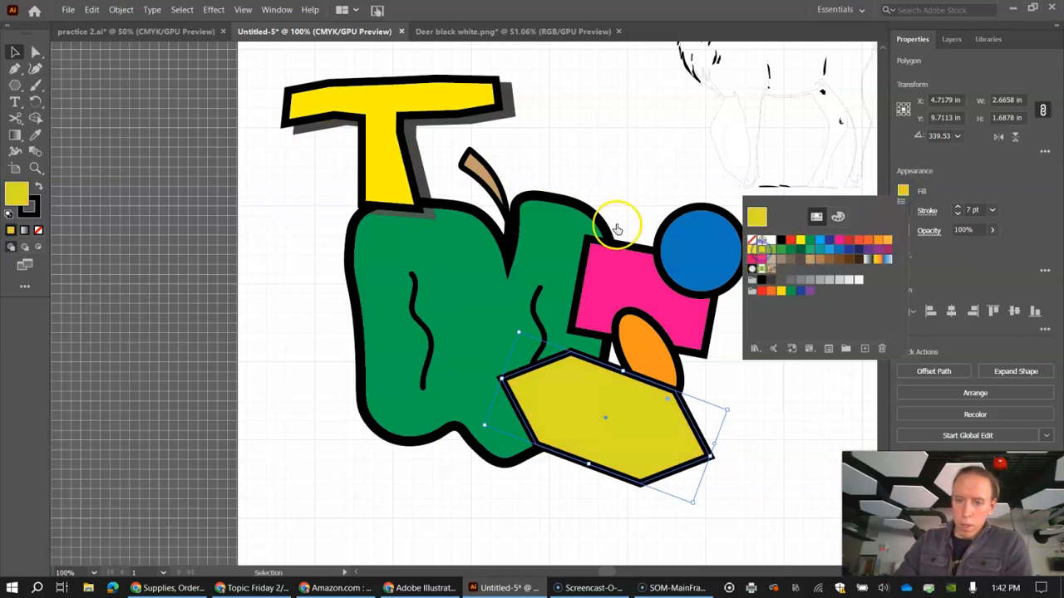
{"action": "left_click", "coordinate": [12, 51]}
{"action": "left_click", "coordinate": [288, 212]}
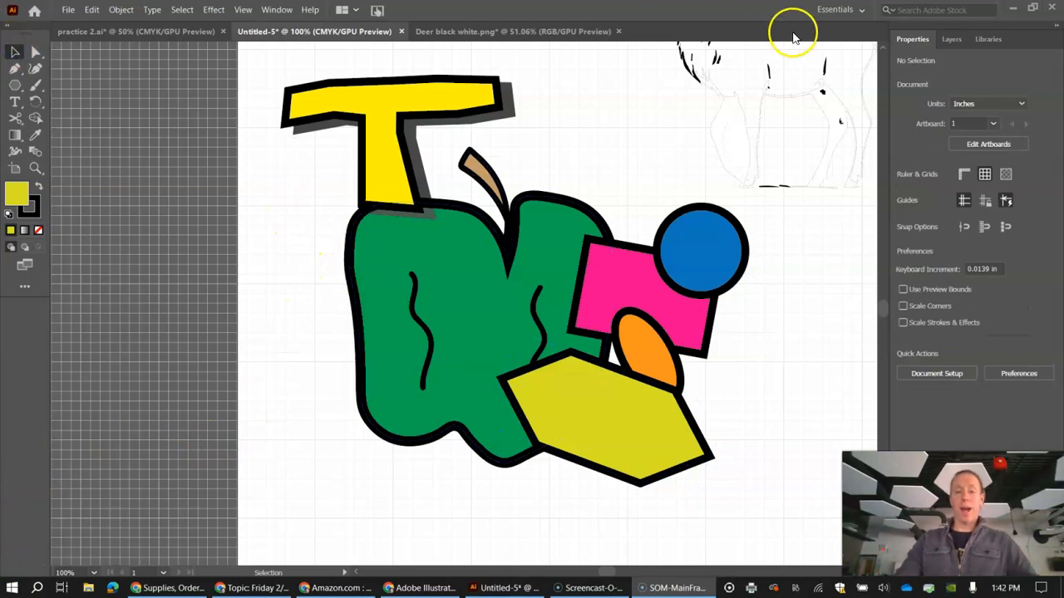
Step: Rotate the body outline of the hand-drawn animal below the LASER lettering about 12° clockwise
{"action": "scroll", "coordinate": [790, 202], "scroll_direction": "up", "scroll_amount": 2}
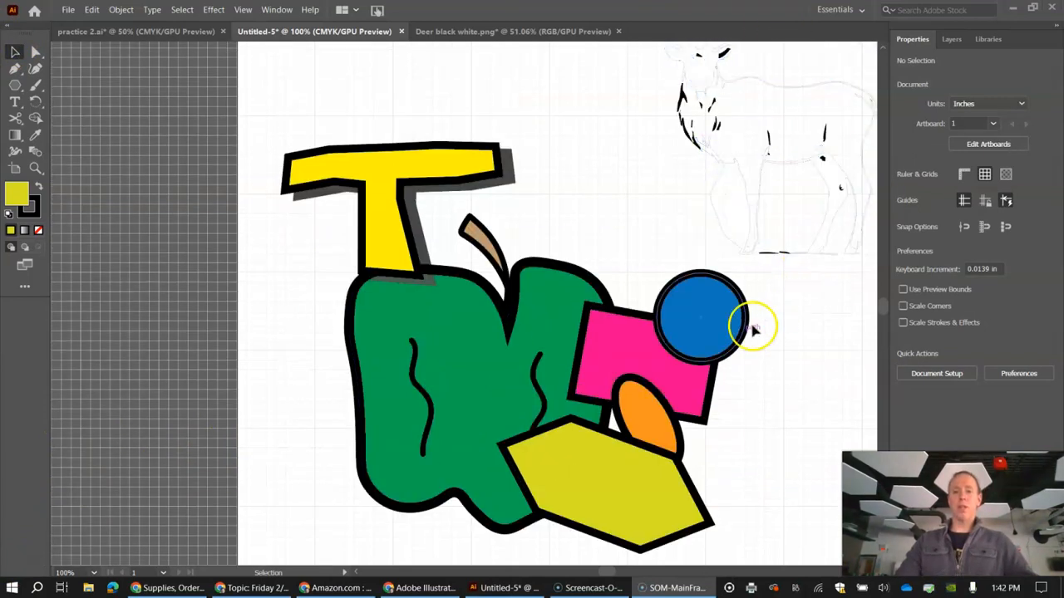
{"action": "scroll", "coordinate": [553, 428], "scroll_direction": "up", "scroll_amount": 1}
{"action": "left_click_drag", "start_coordinate": [614, 574], "coordinate": [624, 572]}
{"action": "scroll", "coordinate": [611, 412], "scroll_direction": "up", "scroll_amount": 6}
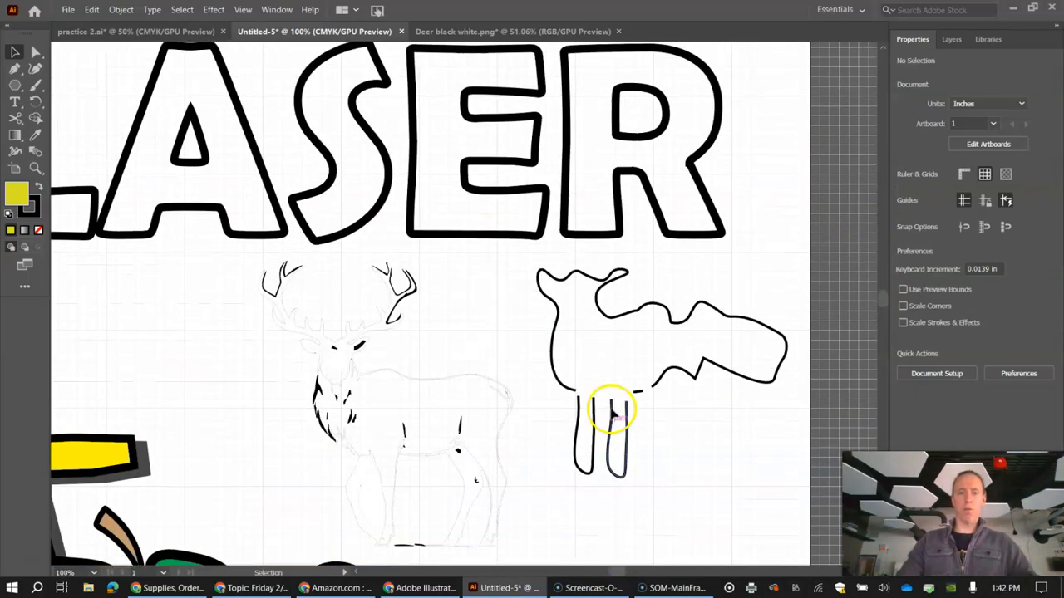
{"action": "left_click", "coordinate": [733, 314]}
{"action": "left_click_drag", "start_coordinate": [791, 266], "coordinate": [750, 280]}
{"action": "scroll", "coordinate": [511, 440], "scroll_direction": "down", "scroll_amount": 5}
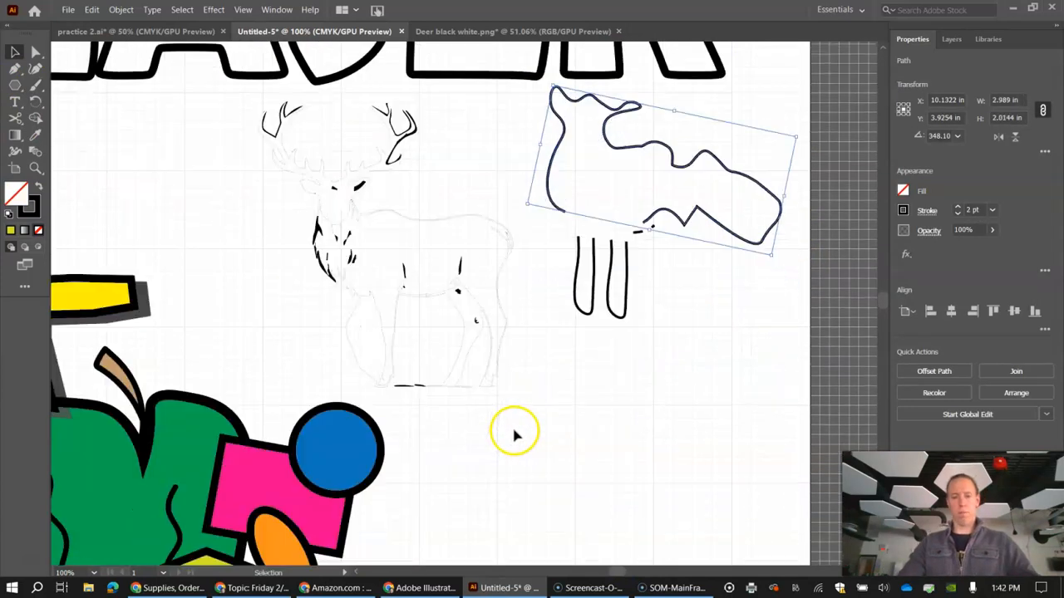
{"action": "scroll", "coordinate": [490, 299], "scroll_direction": "down", "scroll_amount": 1}
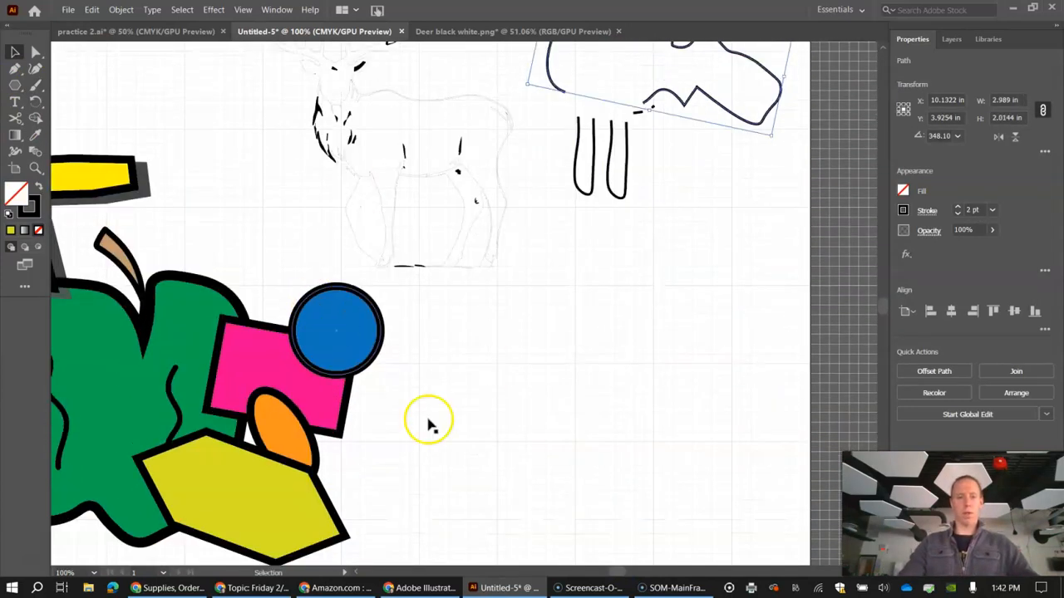
{"action": "left_click_drag", "start_coordinate": [617, 572], "coordinate": [608, 571]}
{"action": "scroll", "coordinate": [520, 347], "scroll_direction": "down", "scroll_amount": 2}
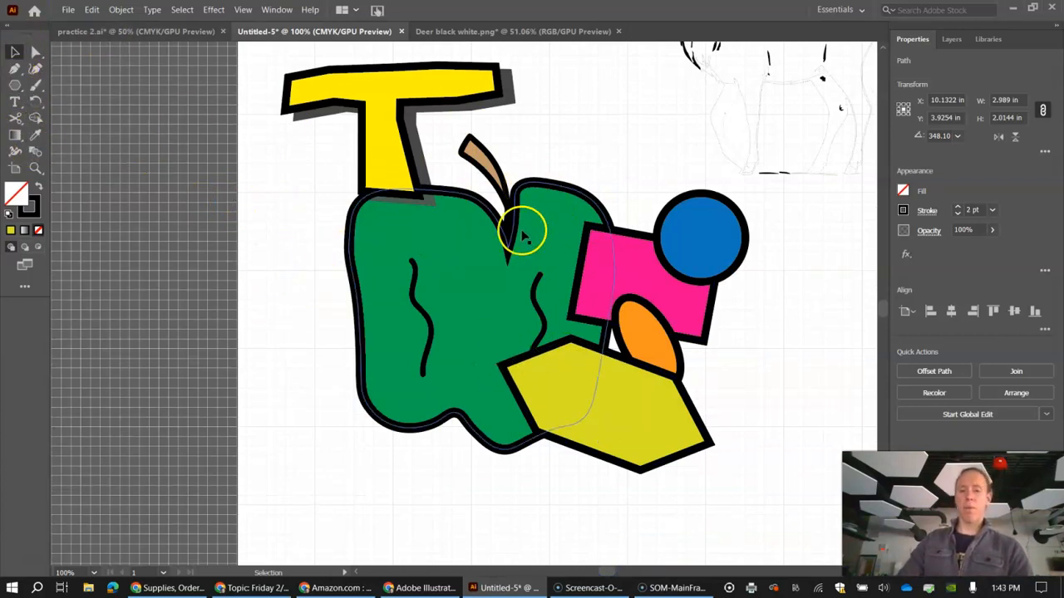
{"action": "scroll", "coordinate": [502, 283], "scroll_direction": "up", "scroll_amount": 1}
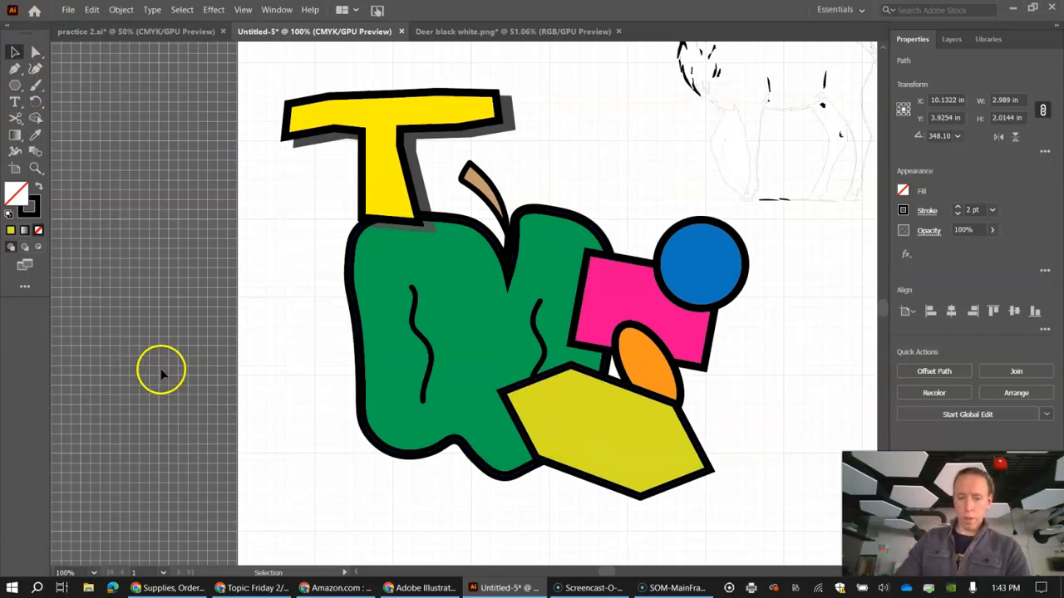